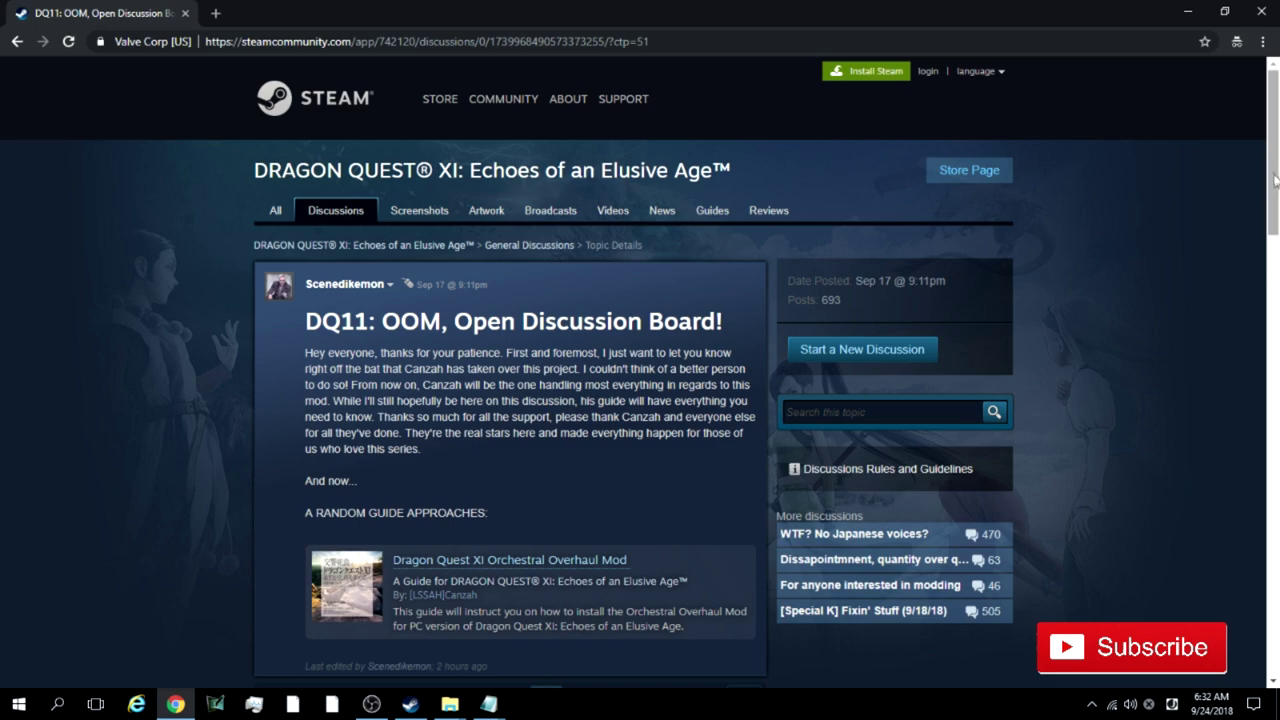
Scroll the discussion thread and open the 'Dragon Quest XI Orchestral Overhaul Mod' guide.
mouse_move(1272, 175)
mouse_down()
mouse_move(1272, 192)
mouse_move(923, 195)
mouse_up()
drag(1276, 153, 1278, 175)
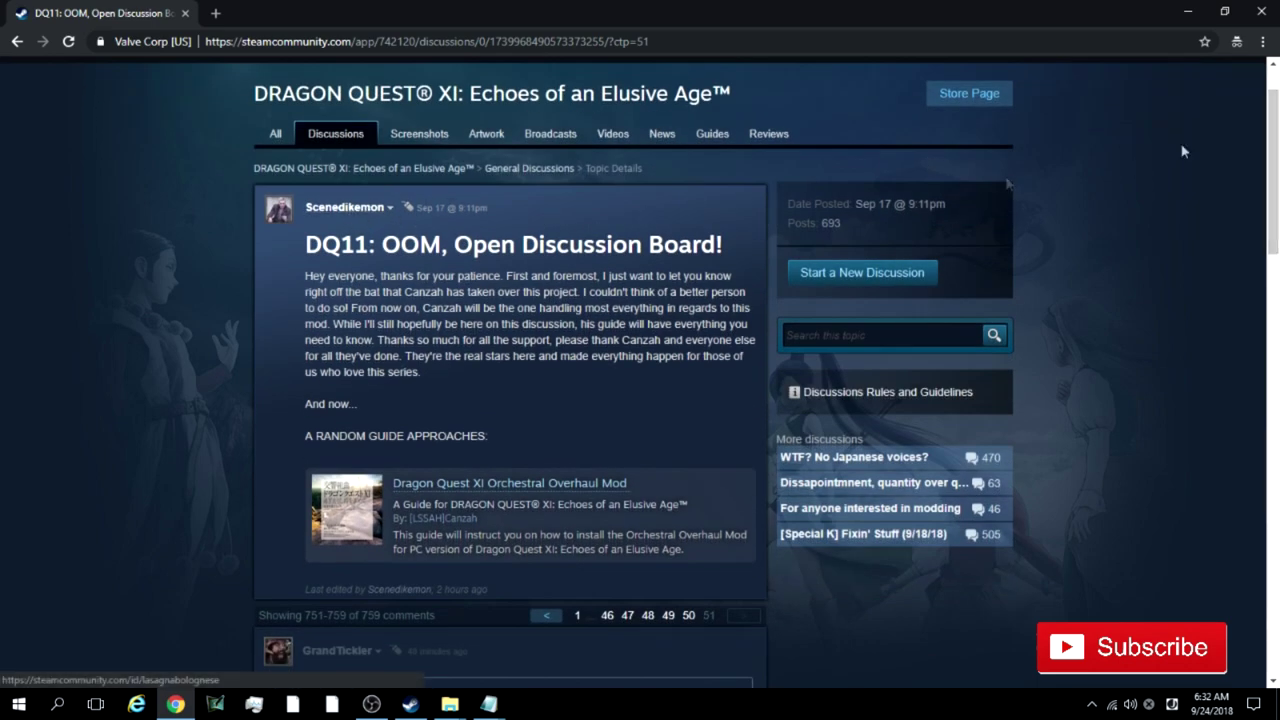
mouse_move(1277, 176)
mouse_down()
mouse_move(1276, 155)
mouse_move(1276, 196)
mouse_move(1268, 137)
mouse_up()
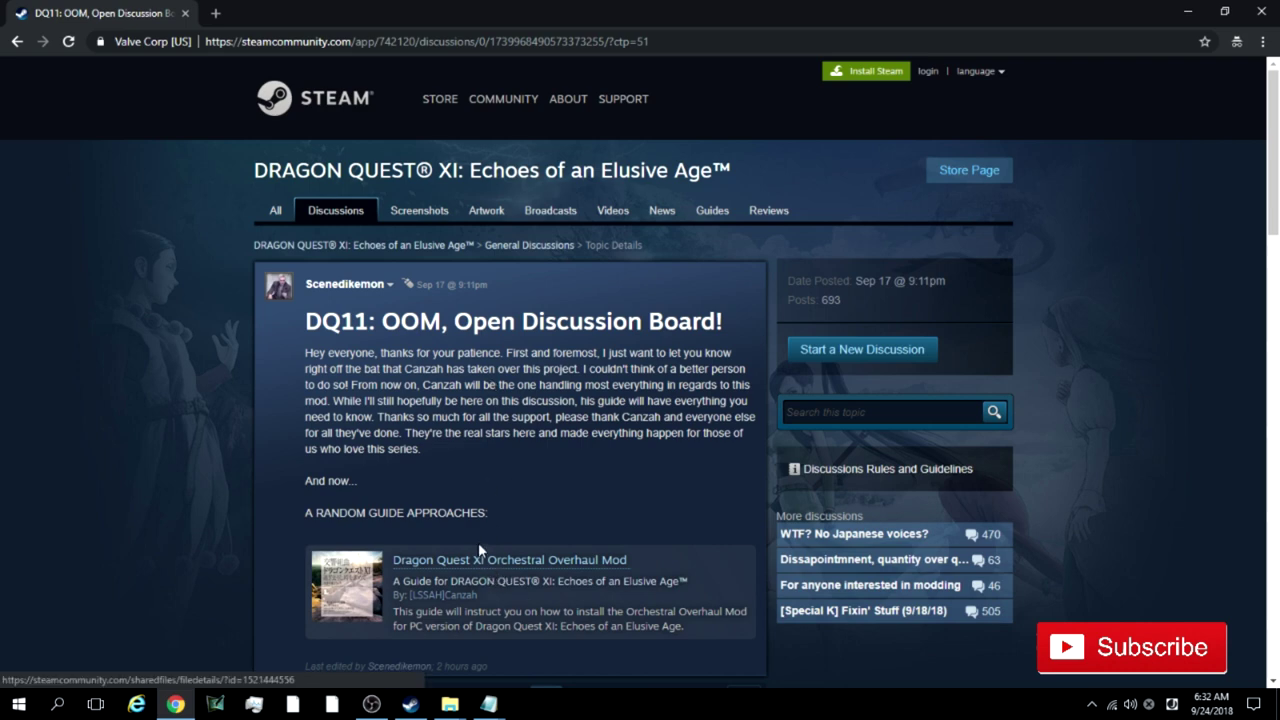
click(548, 560)
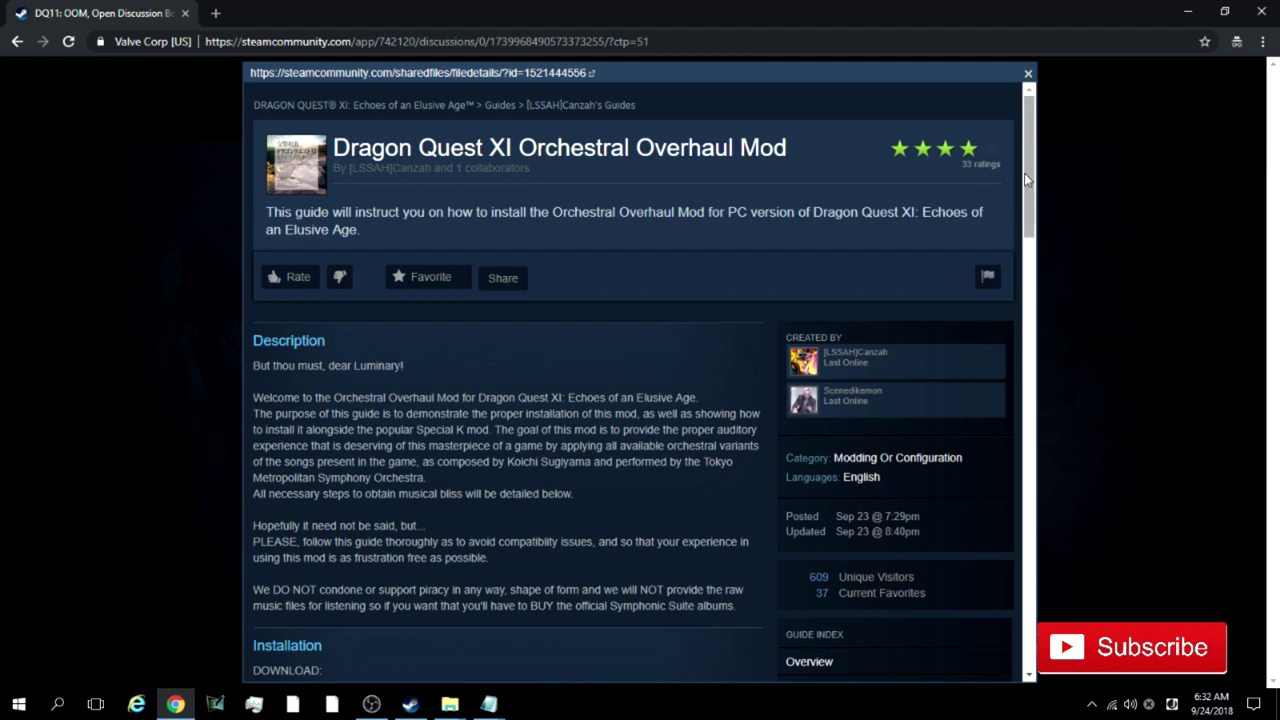
Scroll to the guide's Installation download links, then close the guide back to the thread.
drag(1028, 180, 1028, 290)
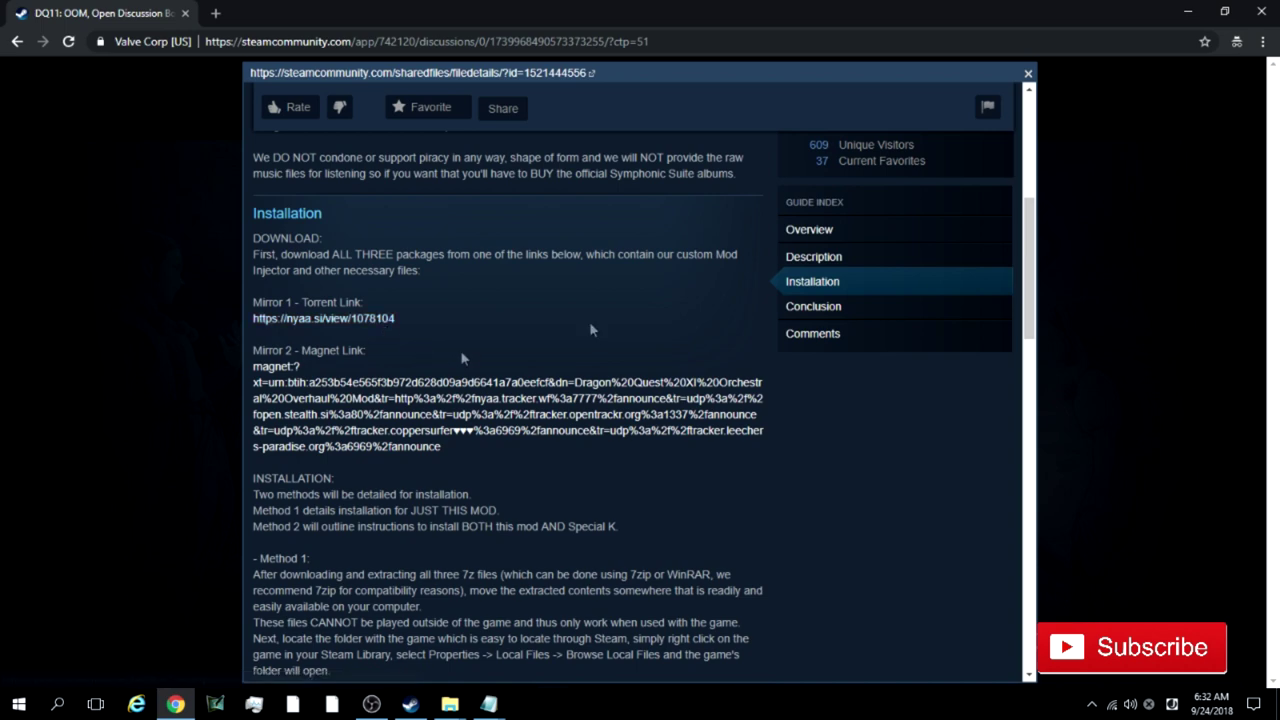
click(1078, 183)
Check the extracted mod's FMV, Injector and Music folders, then return to Dragon Quest XI in Steam.
click(450, 704)
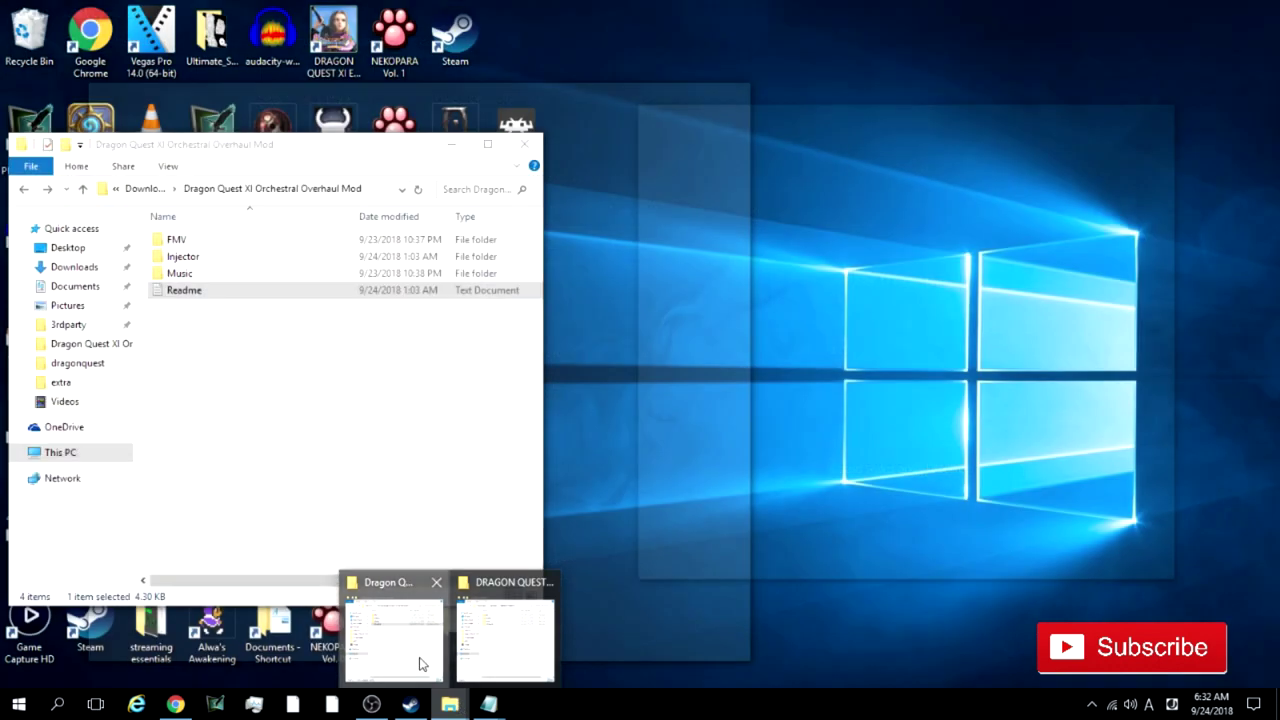
click(420, 665)
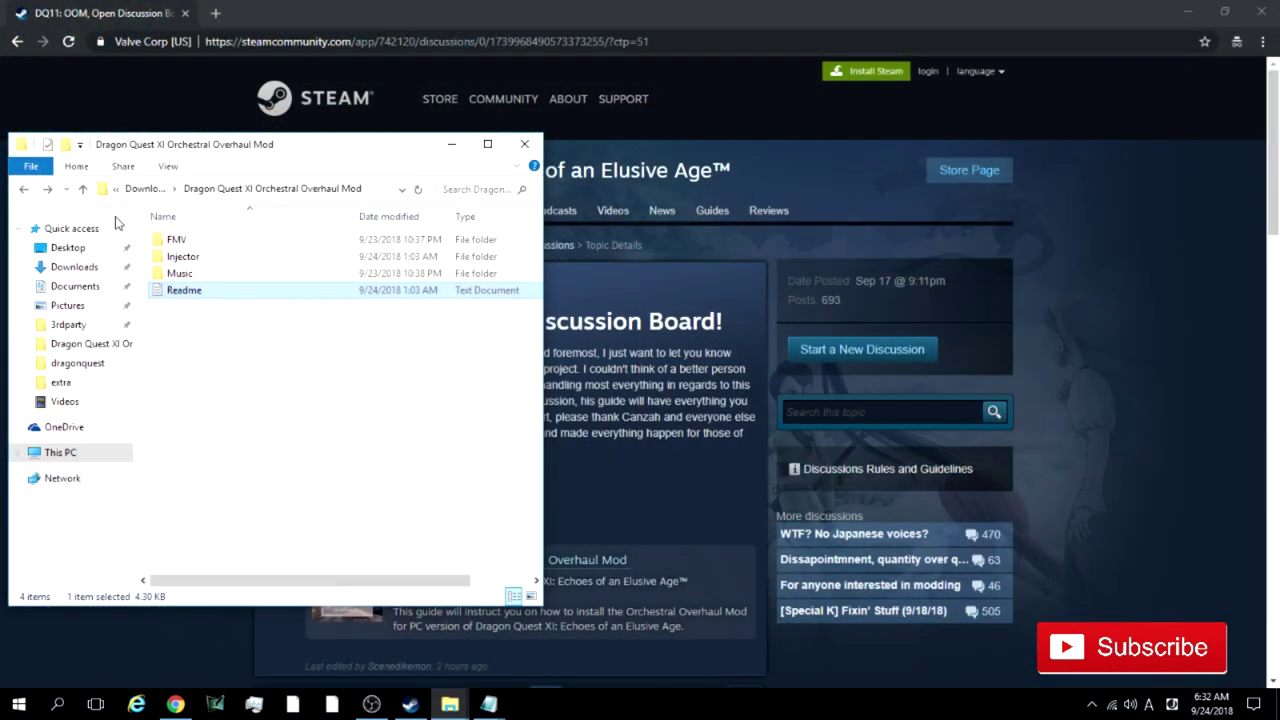
click(266, 340)
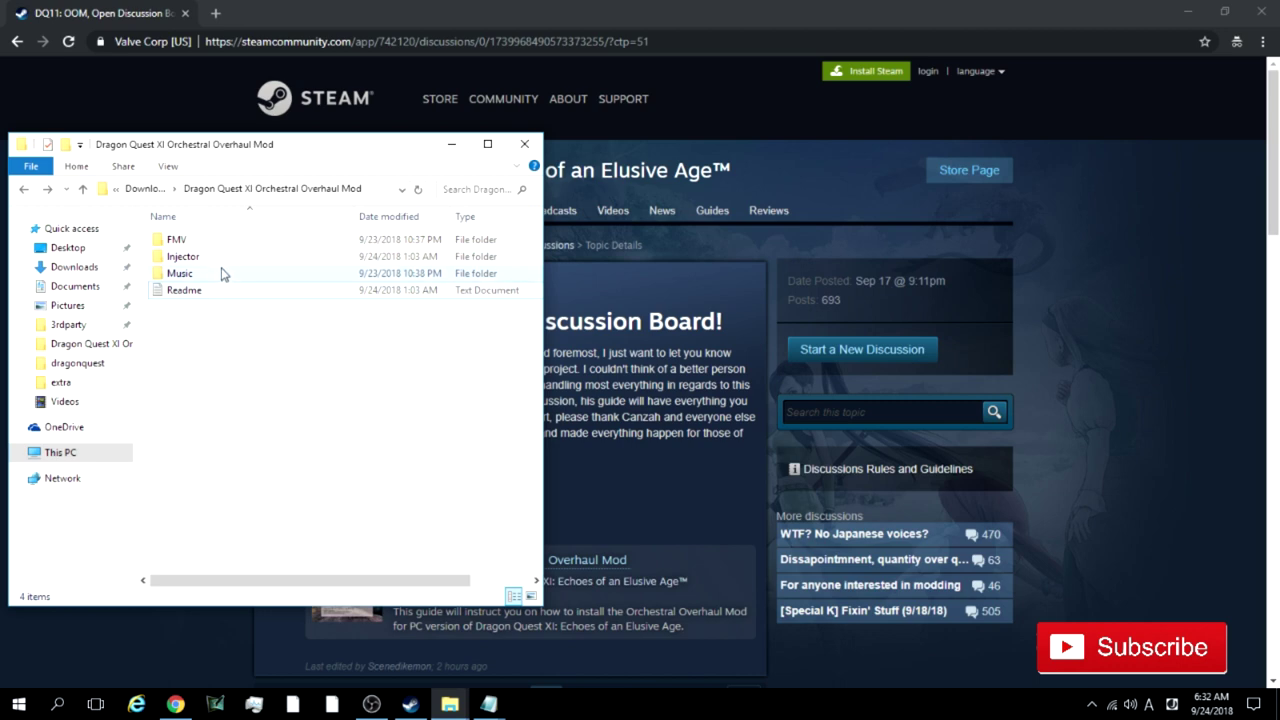
click(410, 704)
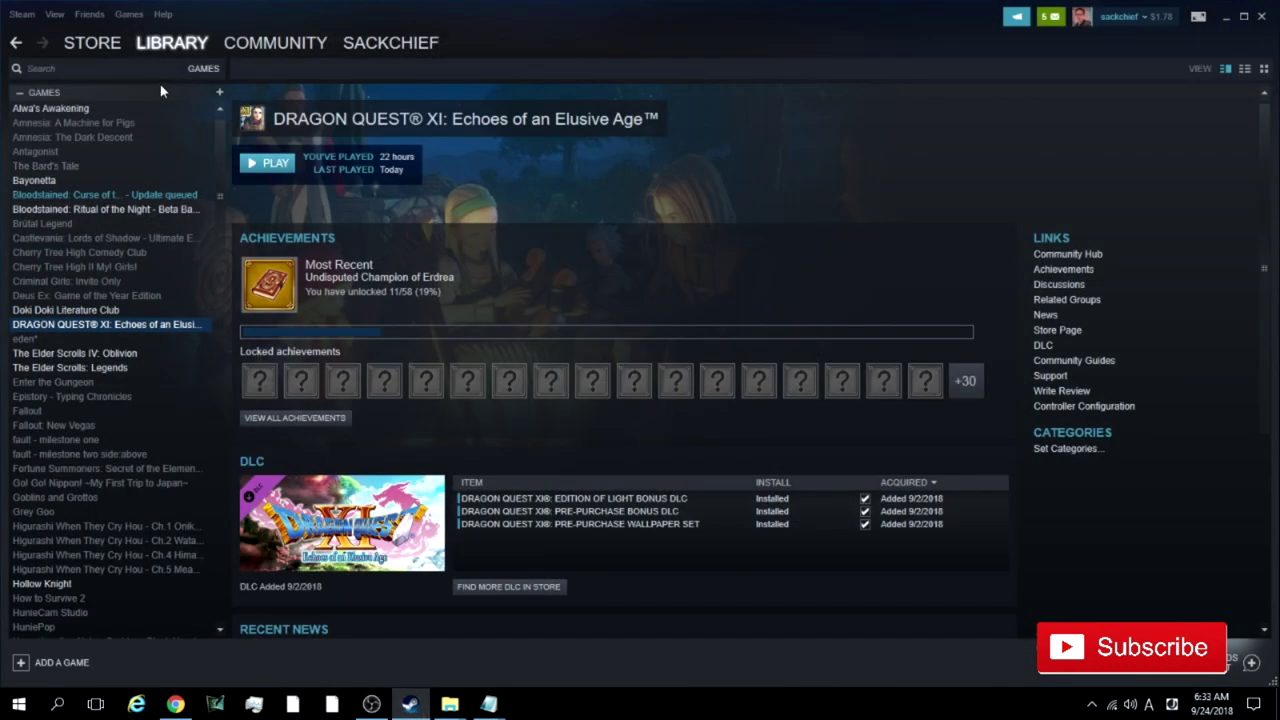
Open Dragon Quest XI's install folder via Properties > Local Files > Browse Local Files.
right_click(149, 330)
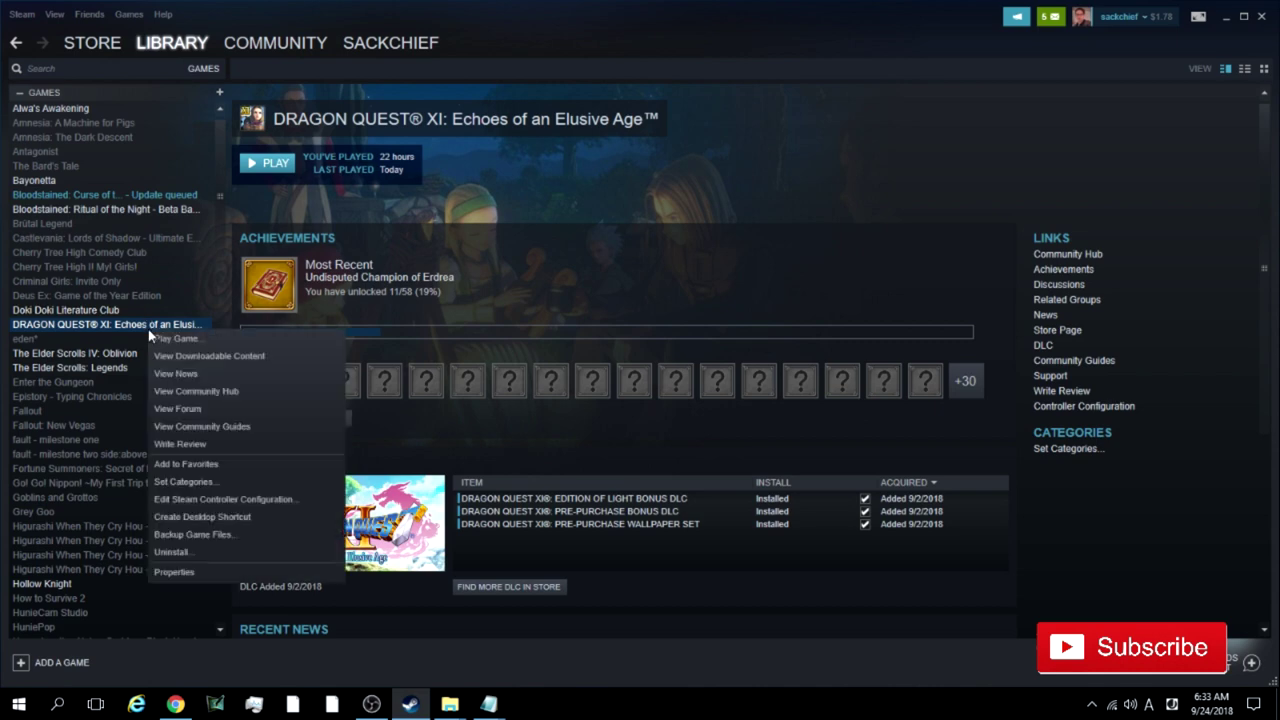
click(195, 572)
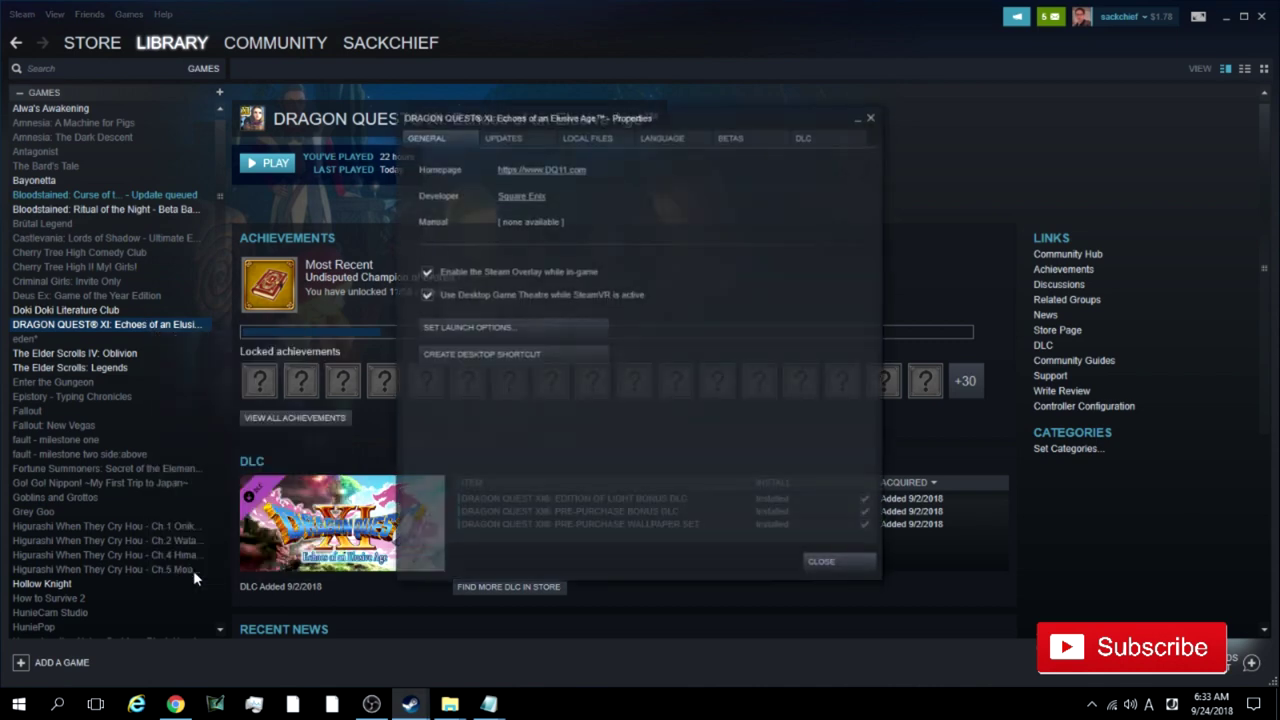
click(605, 140)
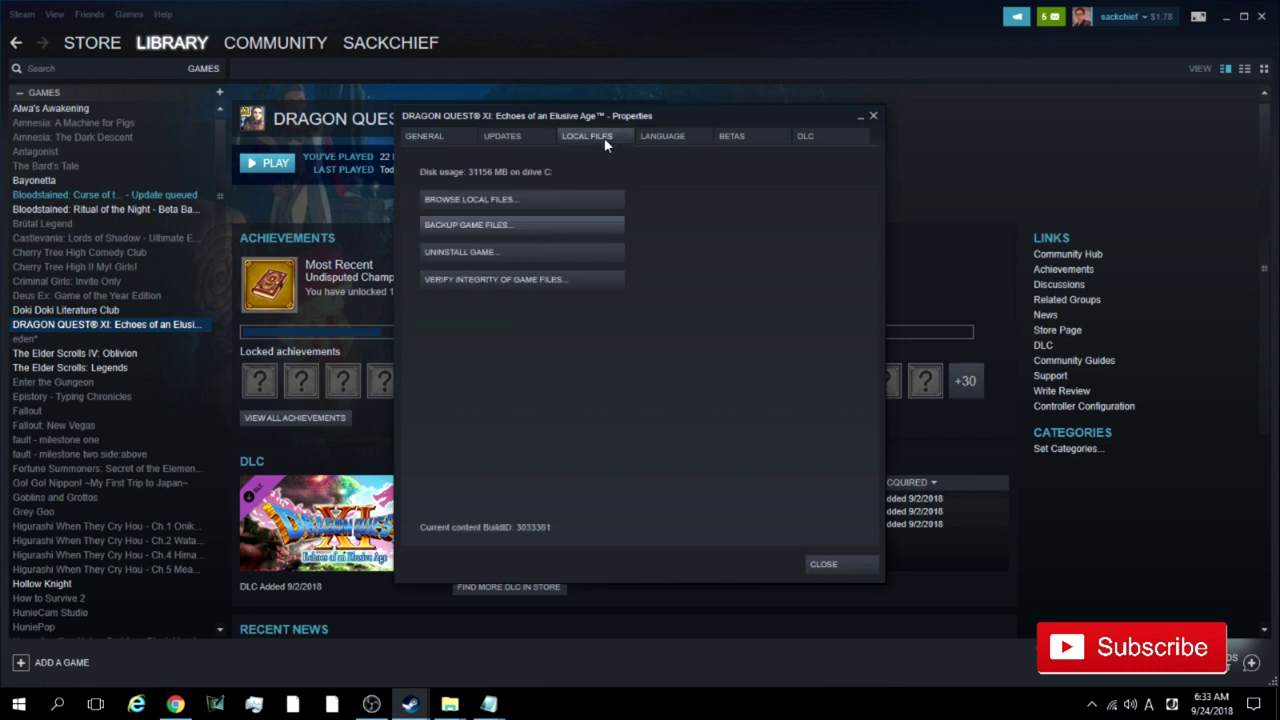
click(552, 197)
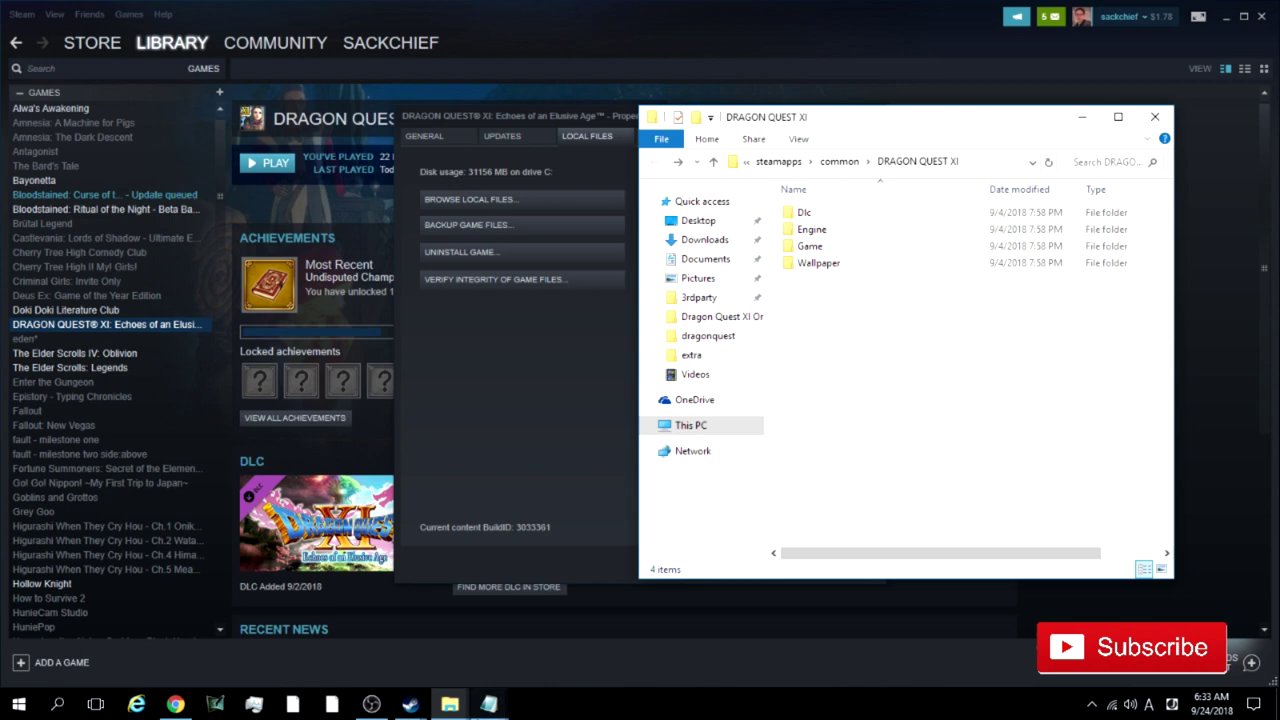
Move the mod's FMV, Injector and Music folders into the DRAGON QUEST XI install folder.
mouse_move(449, 704)
click(435, 670)
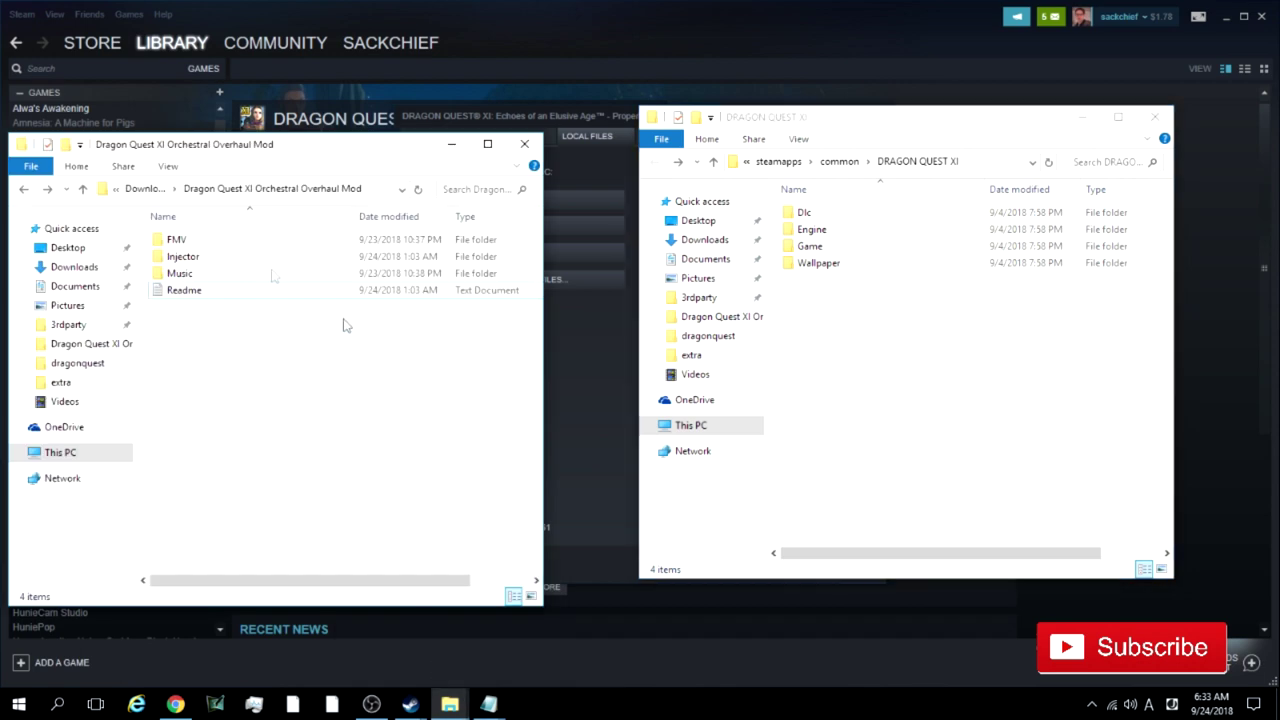
click(229, 240)
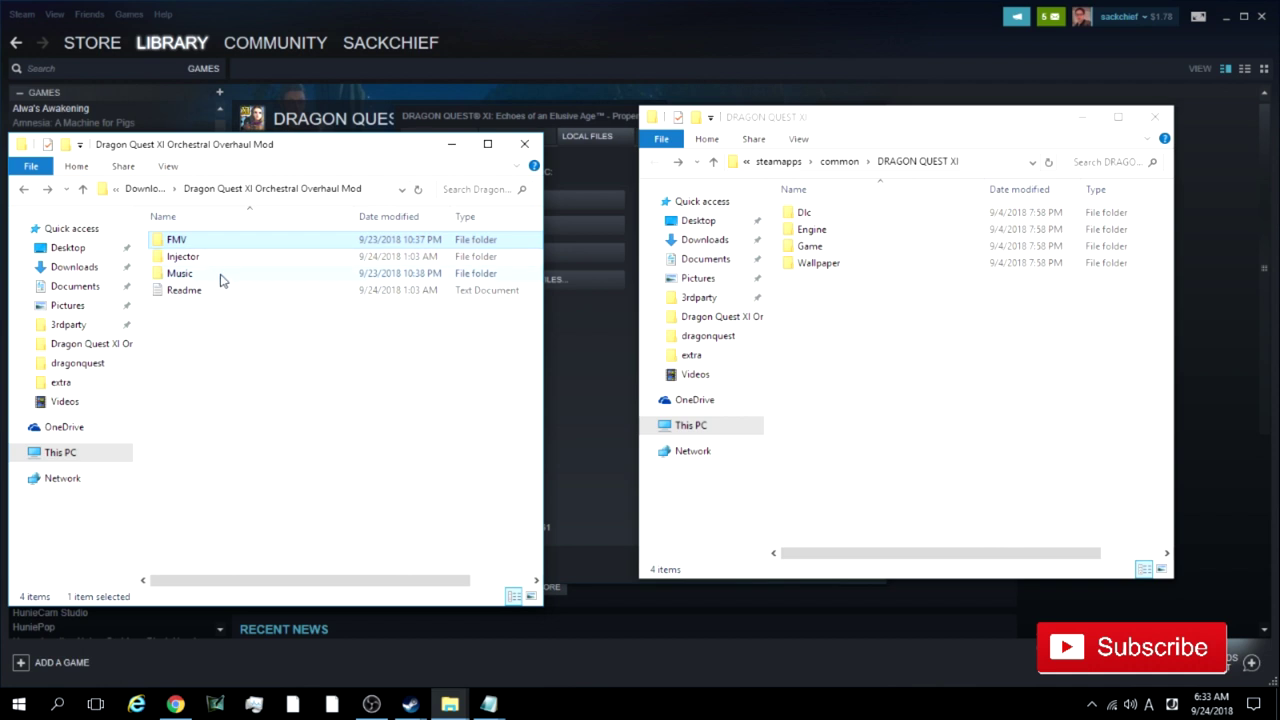
shift+click(220, 275)
mouse_move(220, 275)
mouse_down()
mouse_move(787, 432)
mouse_move(855, 406)
mouse_up()
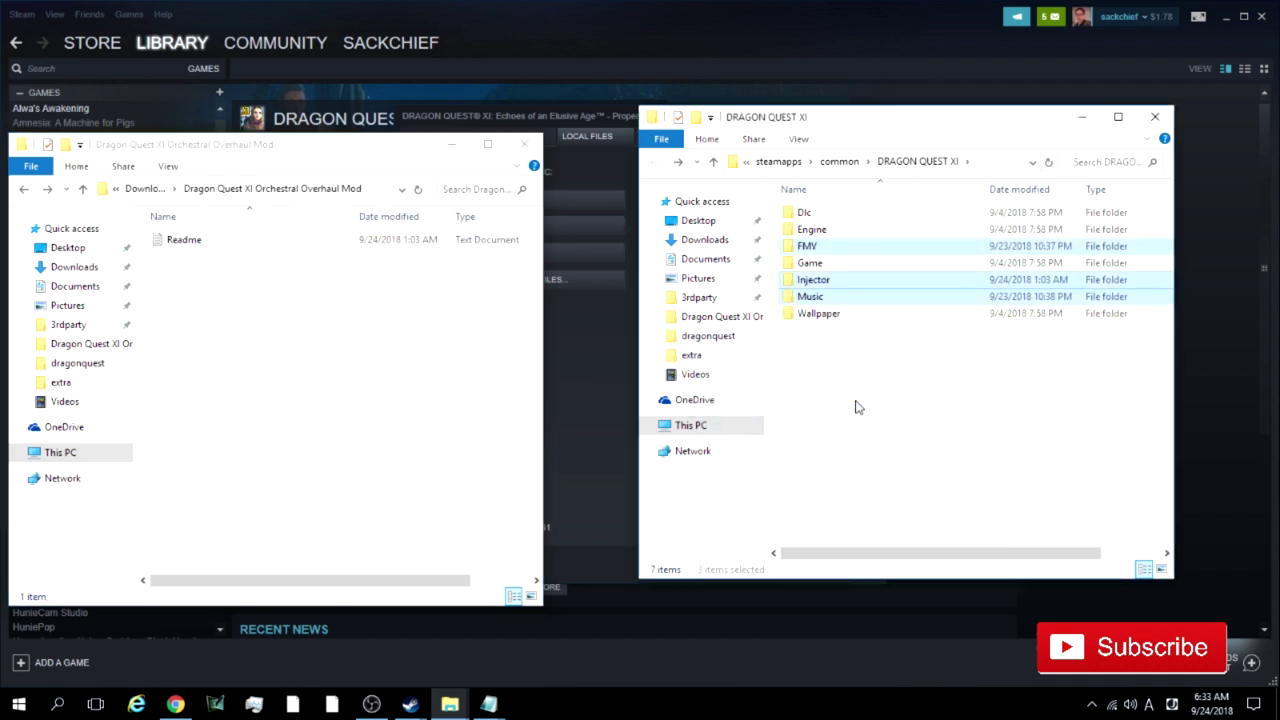
mouse_move(807, 246)
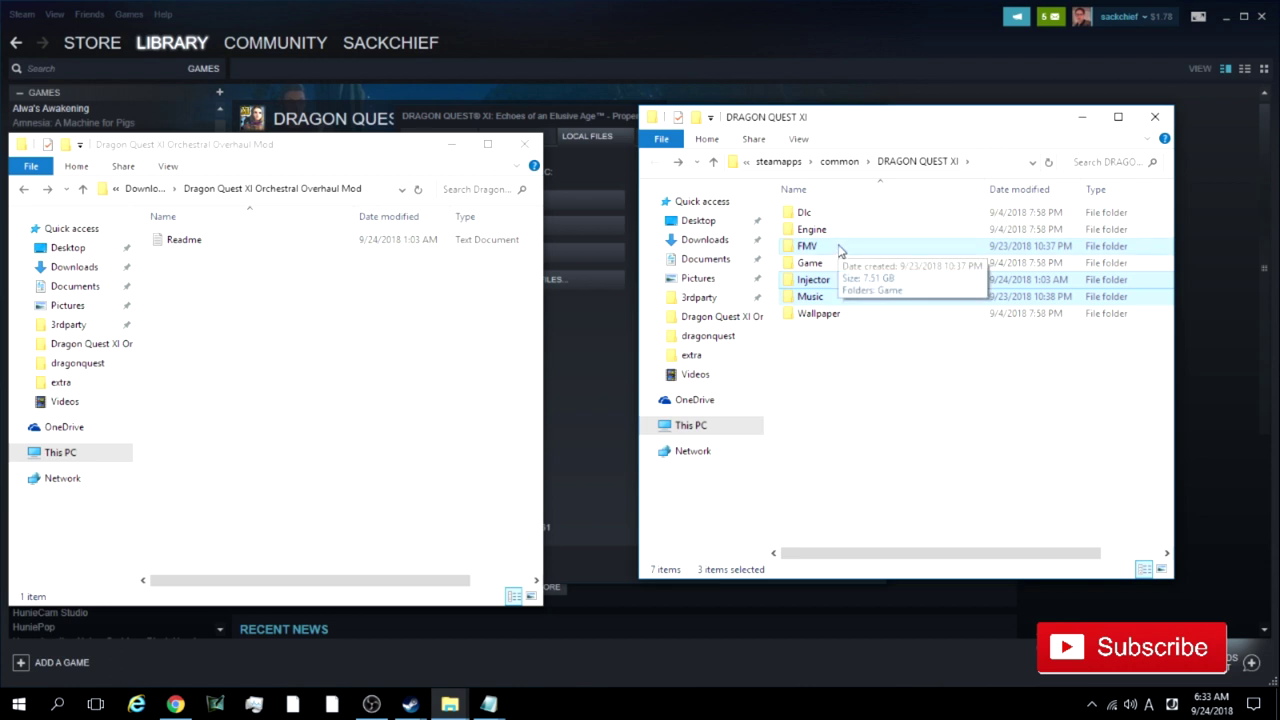
Cut the Game folder from inside FMV and return to the DRAGON QUEST XI folder.
double_click(840, 248)
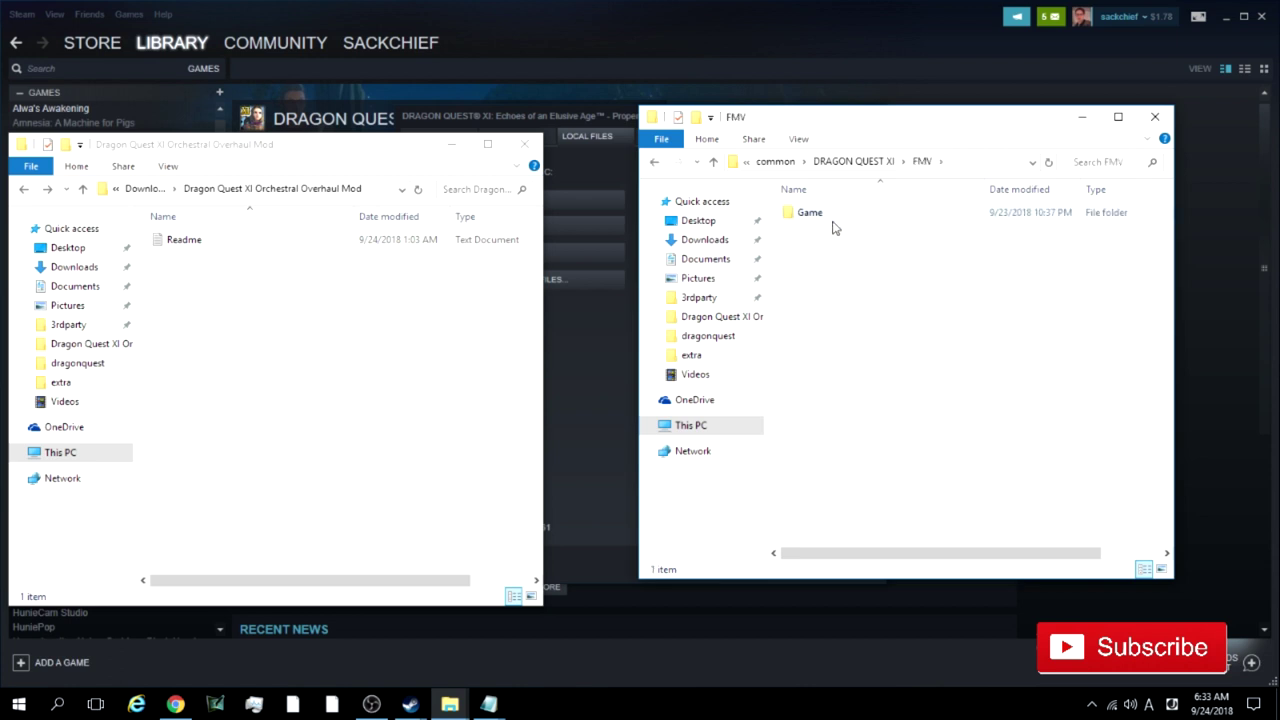
click(829, 220)
right_click(829, 220)
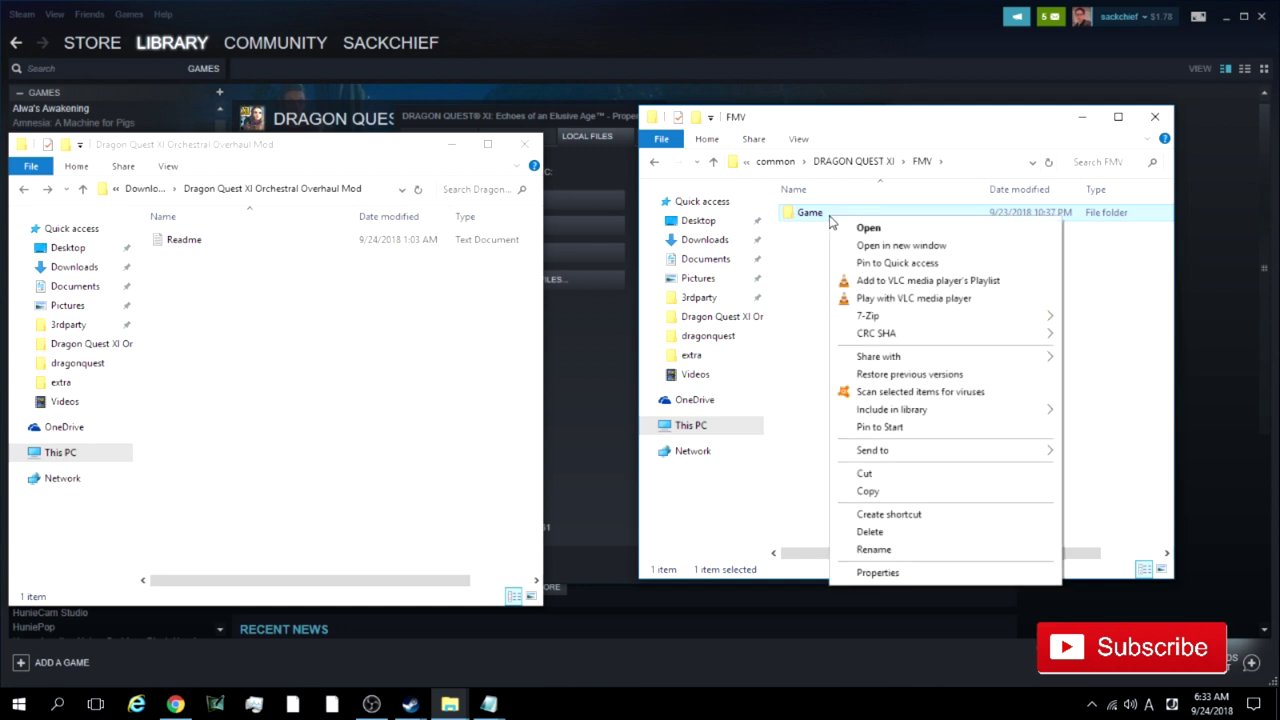
click(884, 476)
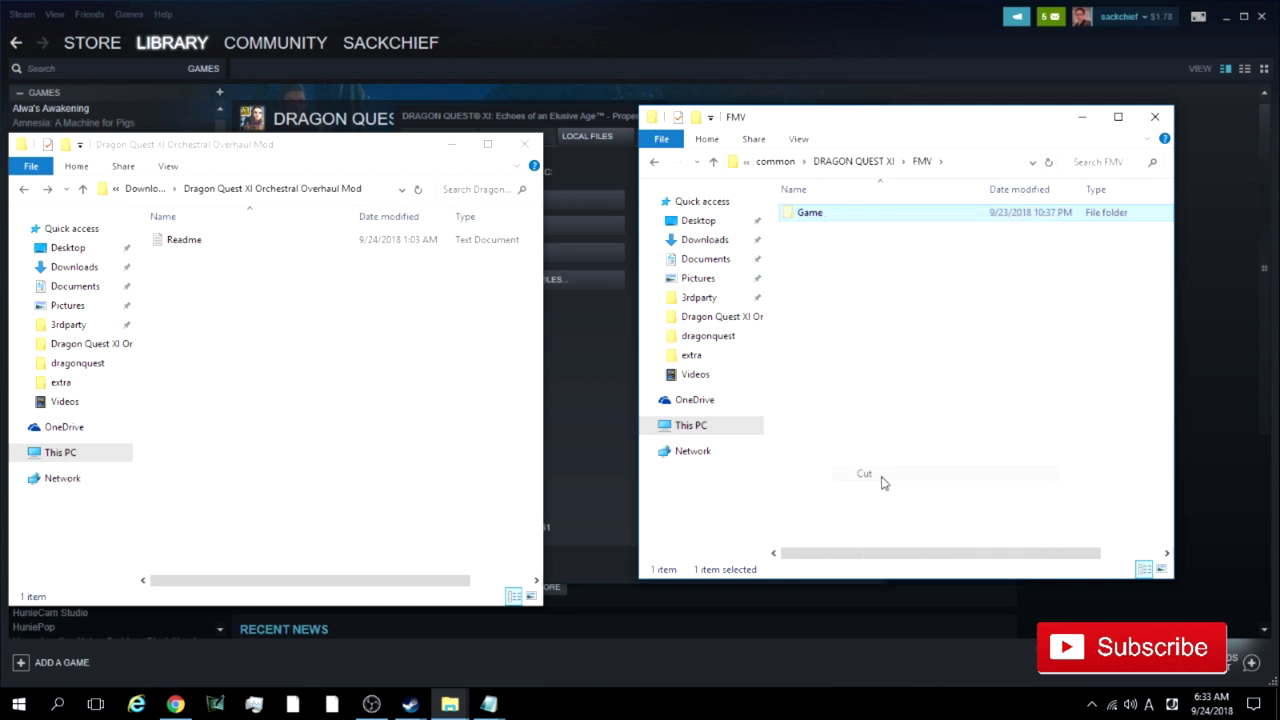
click(654, 165)
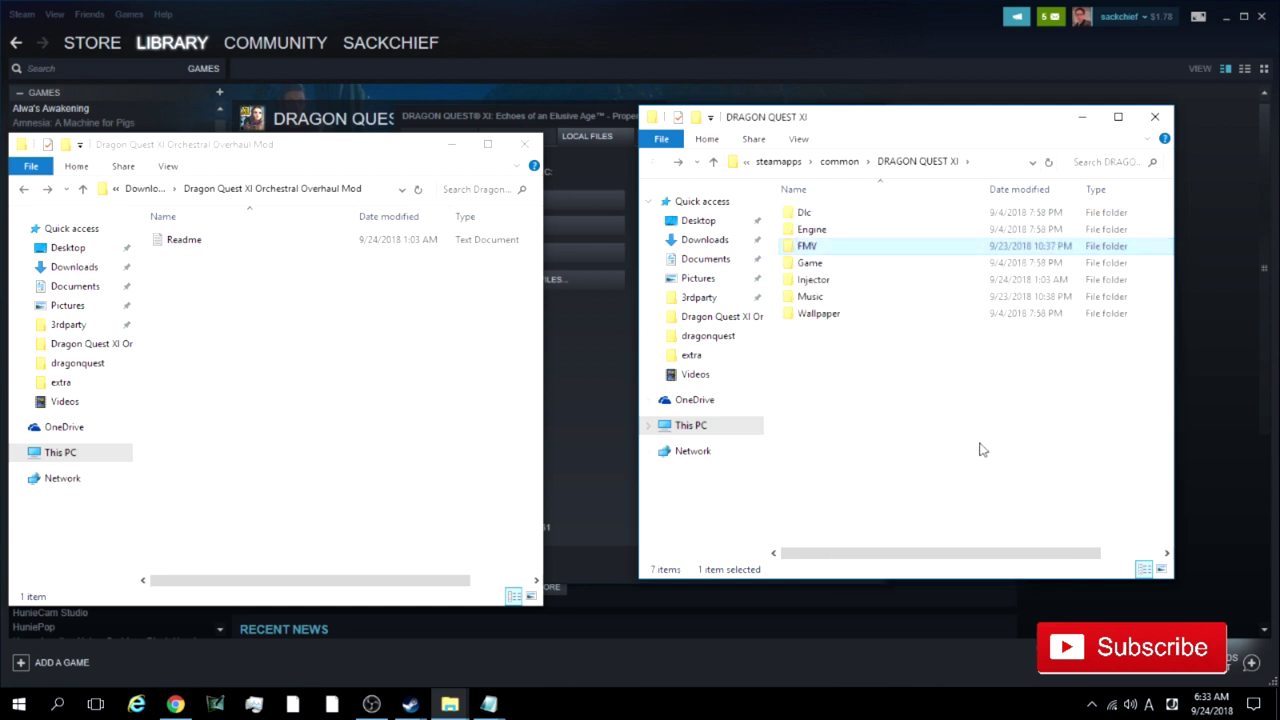
Paste FMV's Game folder into DRAGON QUEST XI, replacing the existing files.
right_click(917, 402)
click(980, 510)
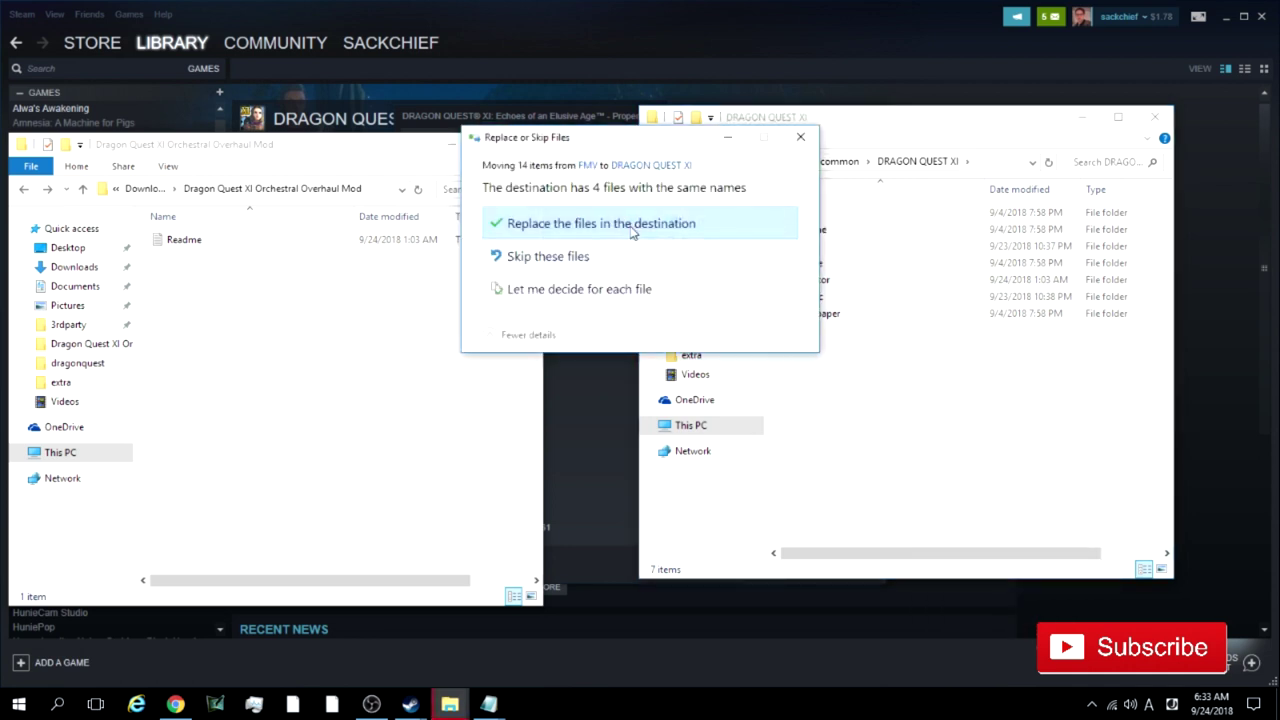
click(632, 224)
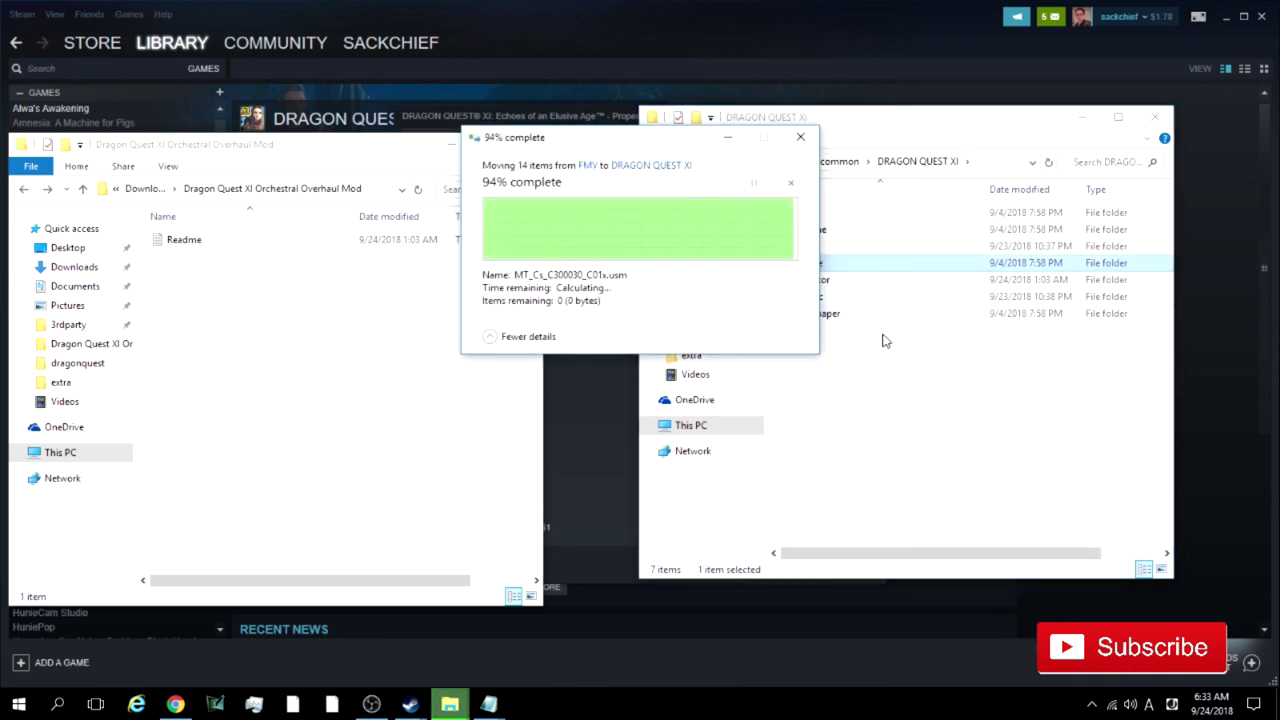
Cut the Game folder from inside Injector and return to the DRAGON QUEST XI folder.
click(840, 285)
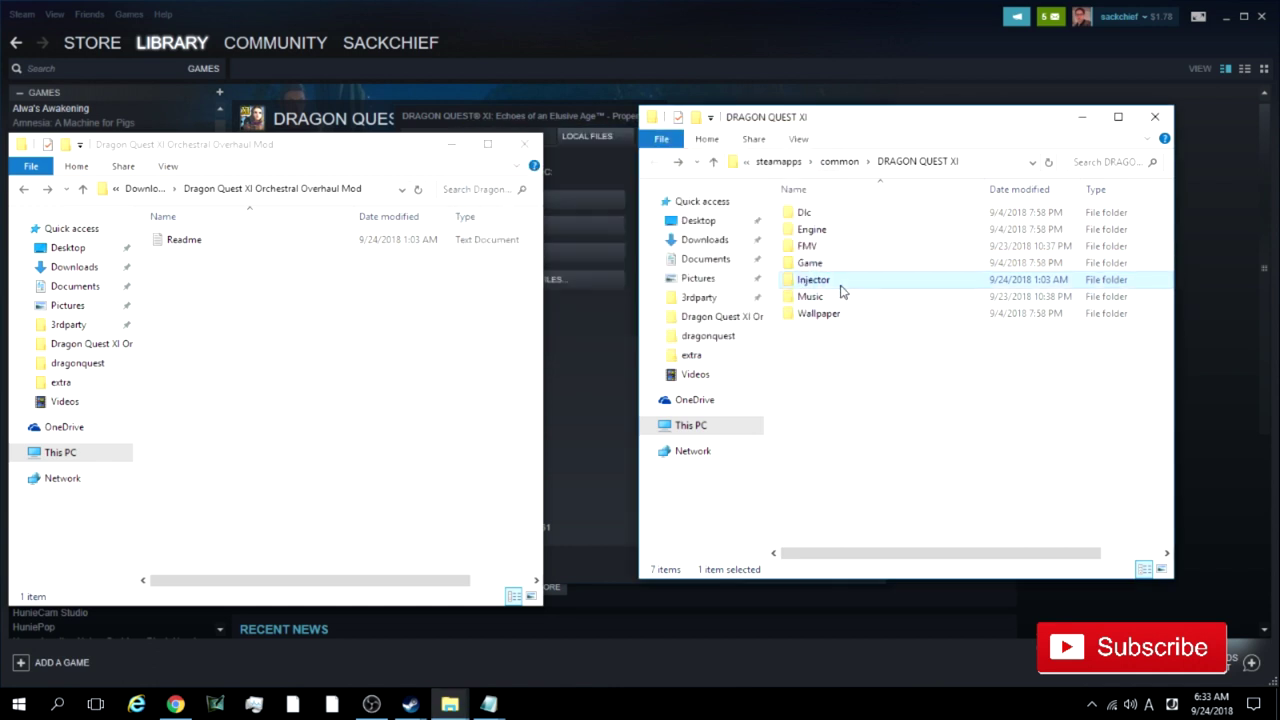
double_click(841, 285)
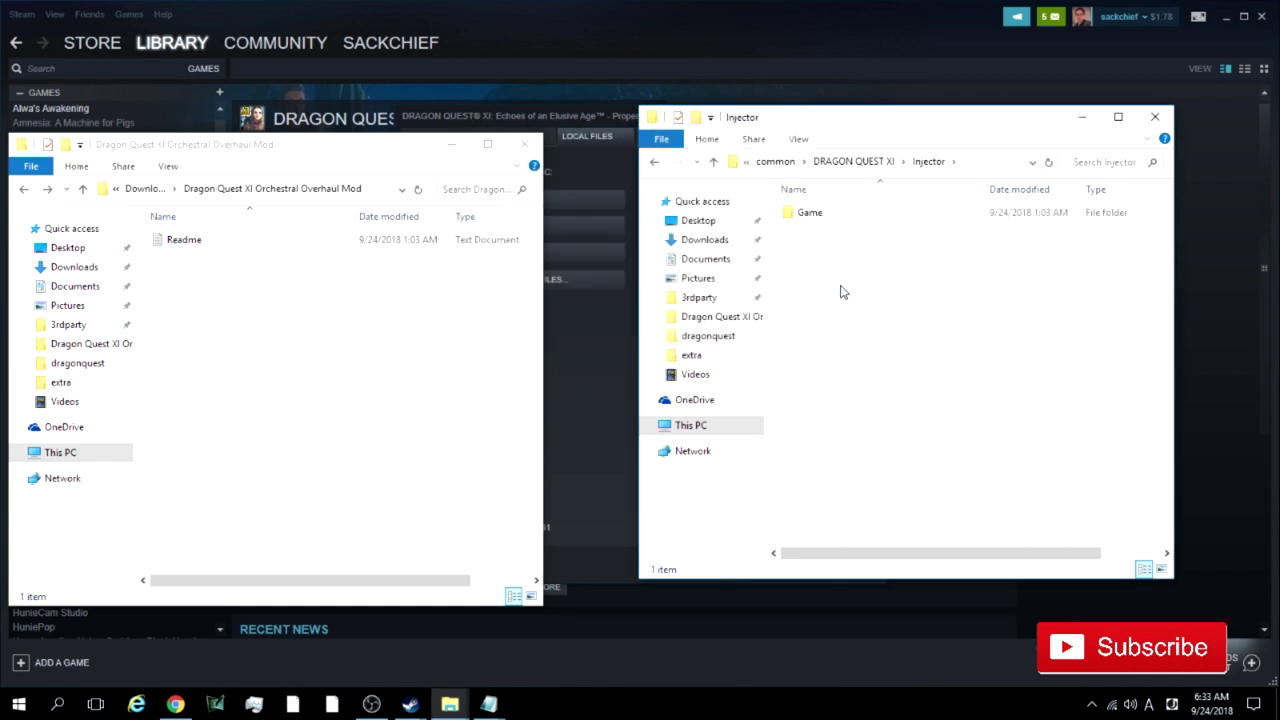
click(857, 216)
right_click(857, 218)
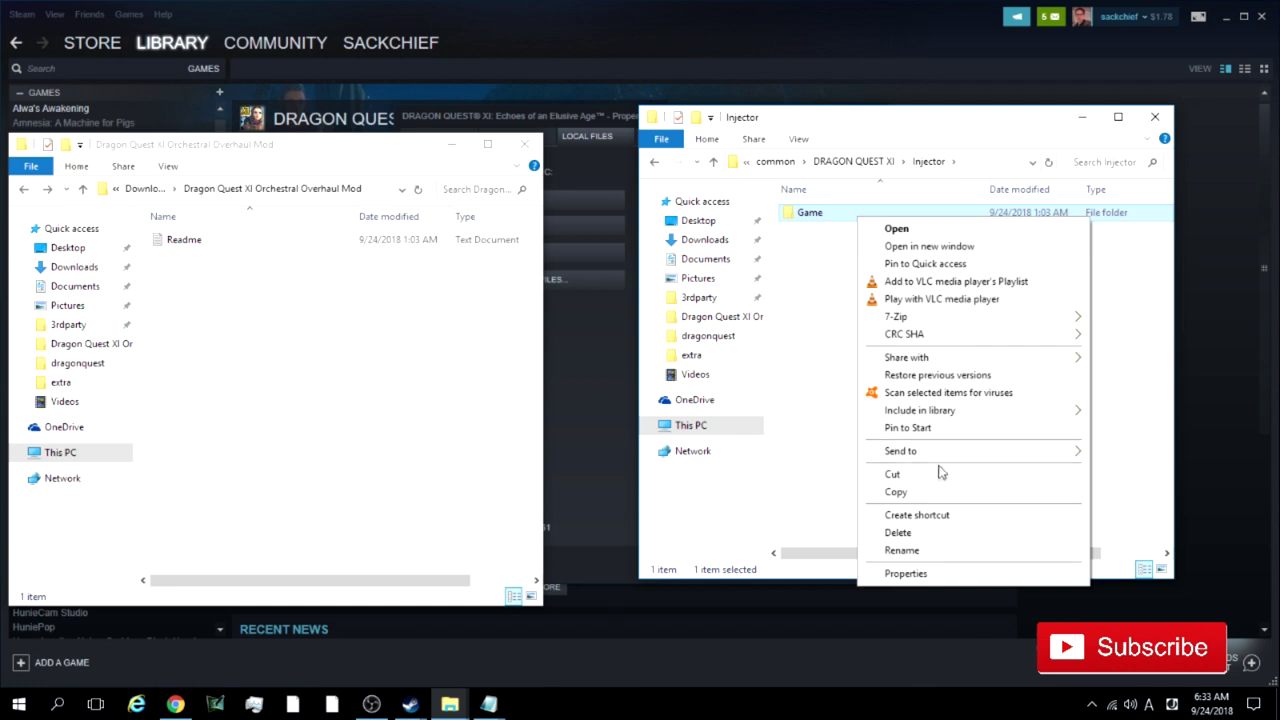
click(935, 476)
click(655, 162)
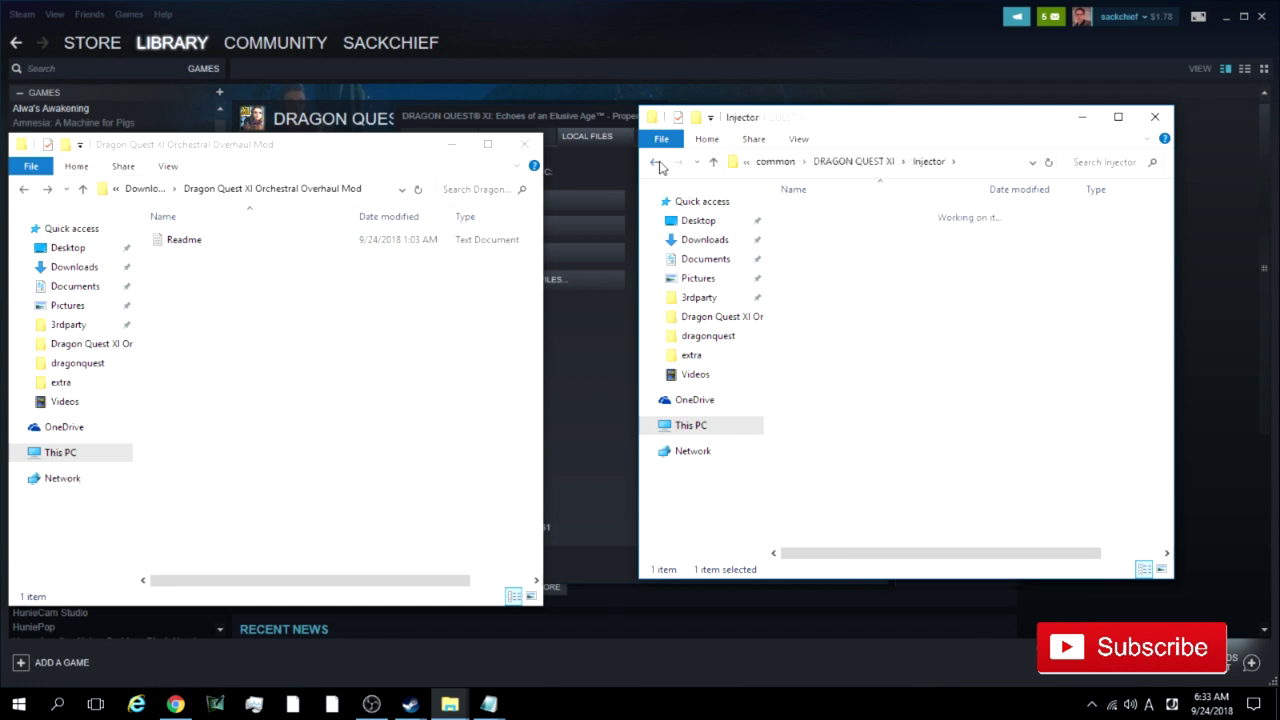
right_click(968, 375)
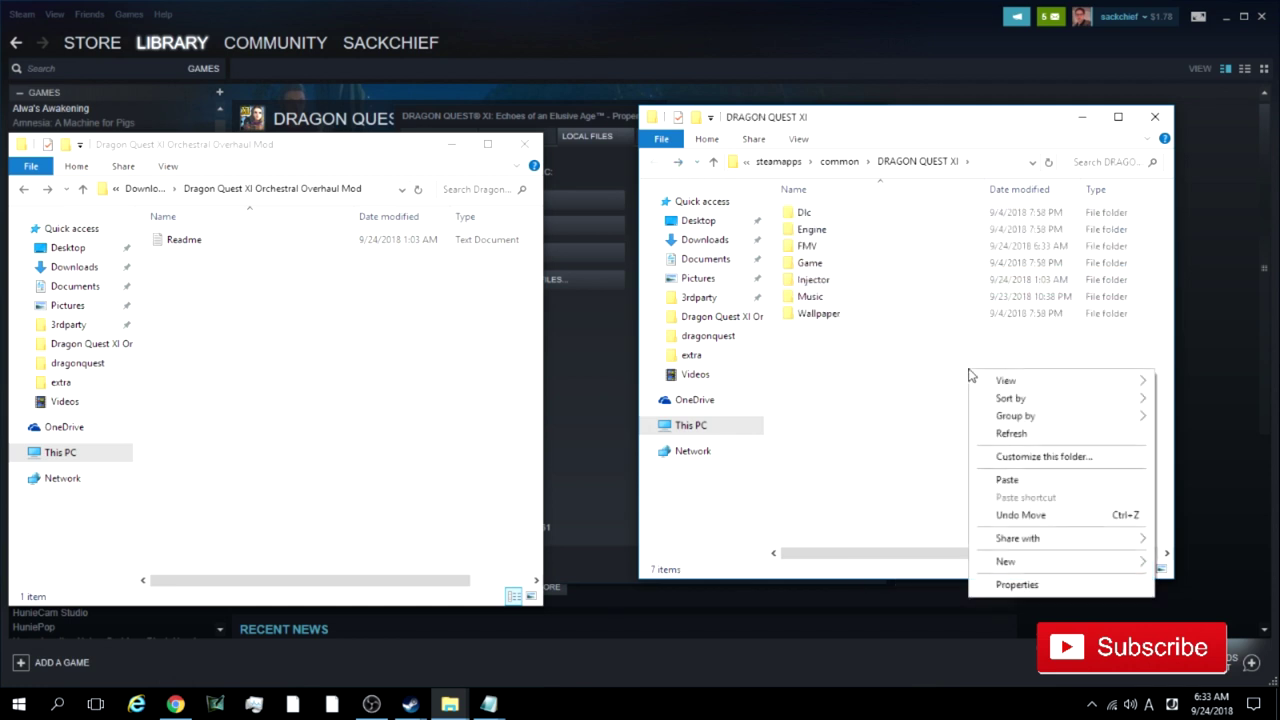
Paste Injector's Game folder into DRAGON QUEST XI, then cut the Game folder inside Music.
click(1025, 482)
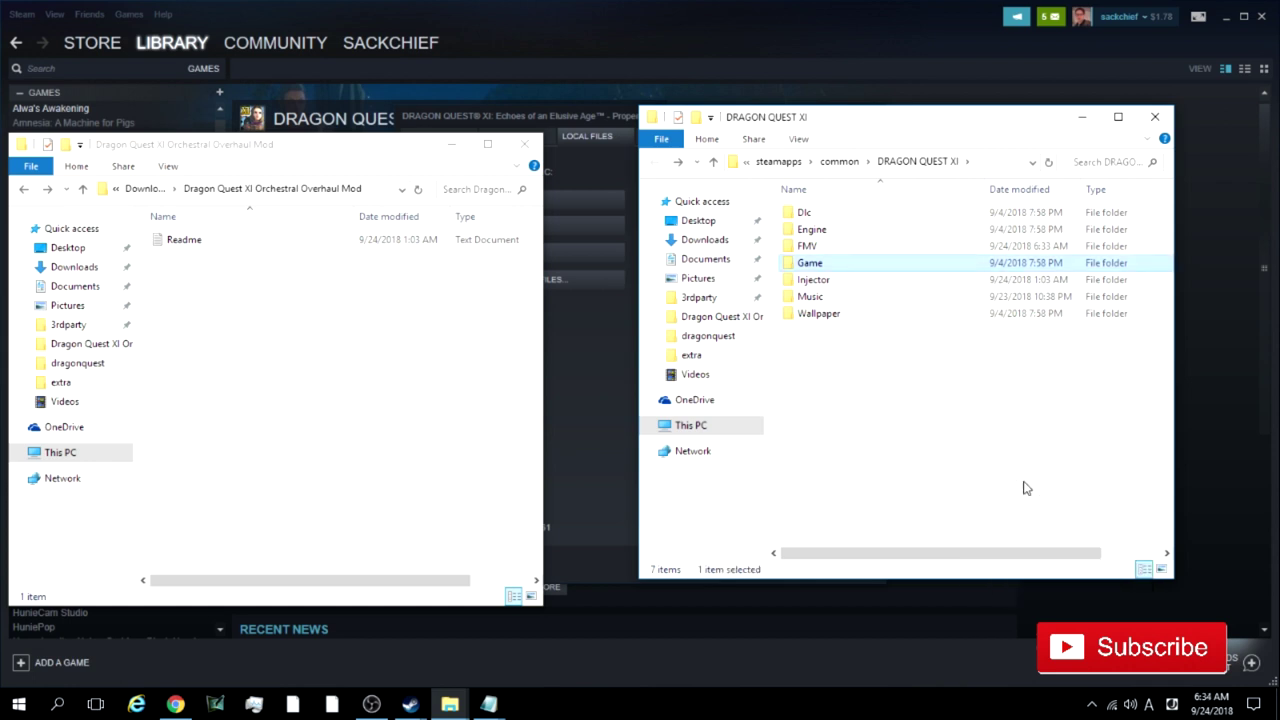
click(843, 345)
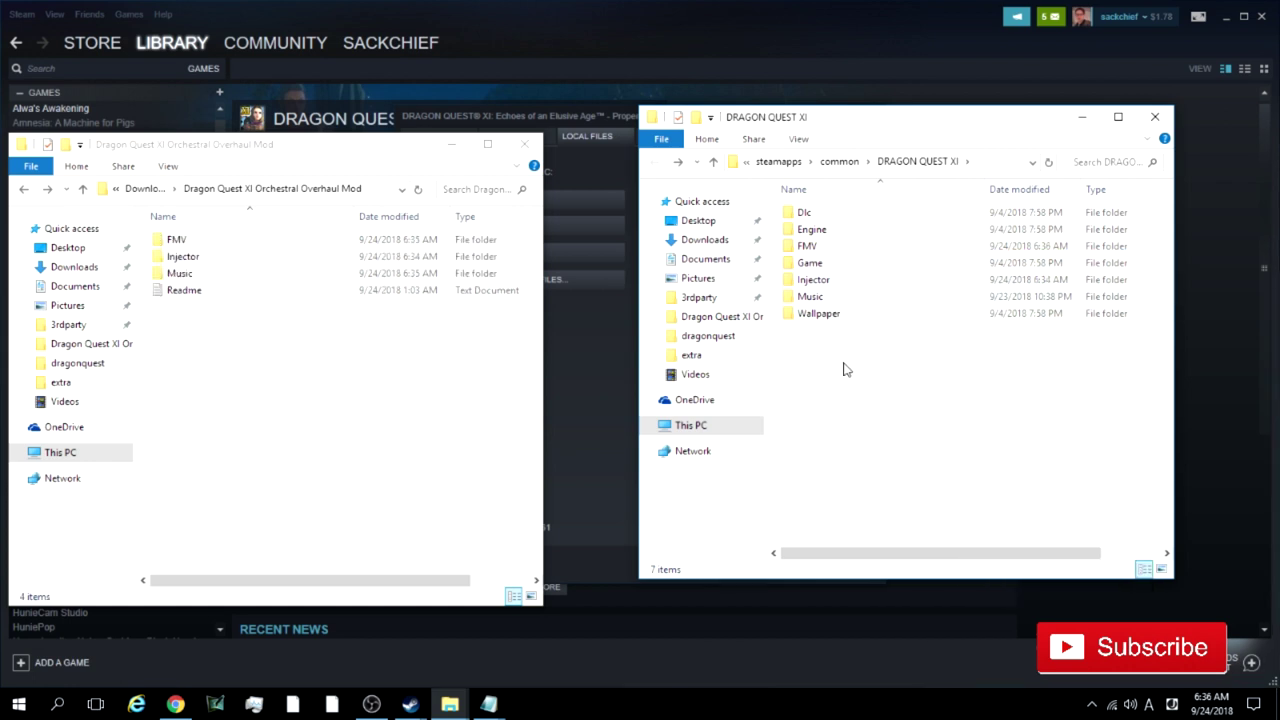
double_click(836, 300)
click(806, 212)
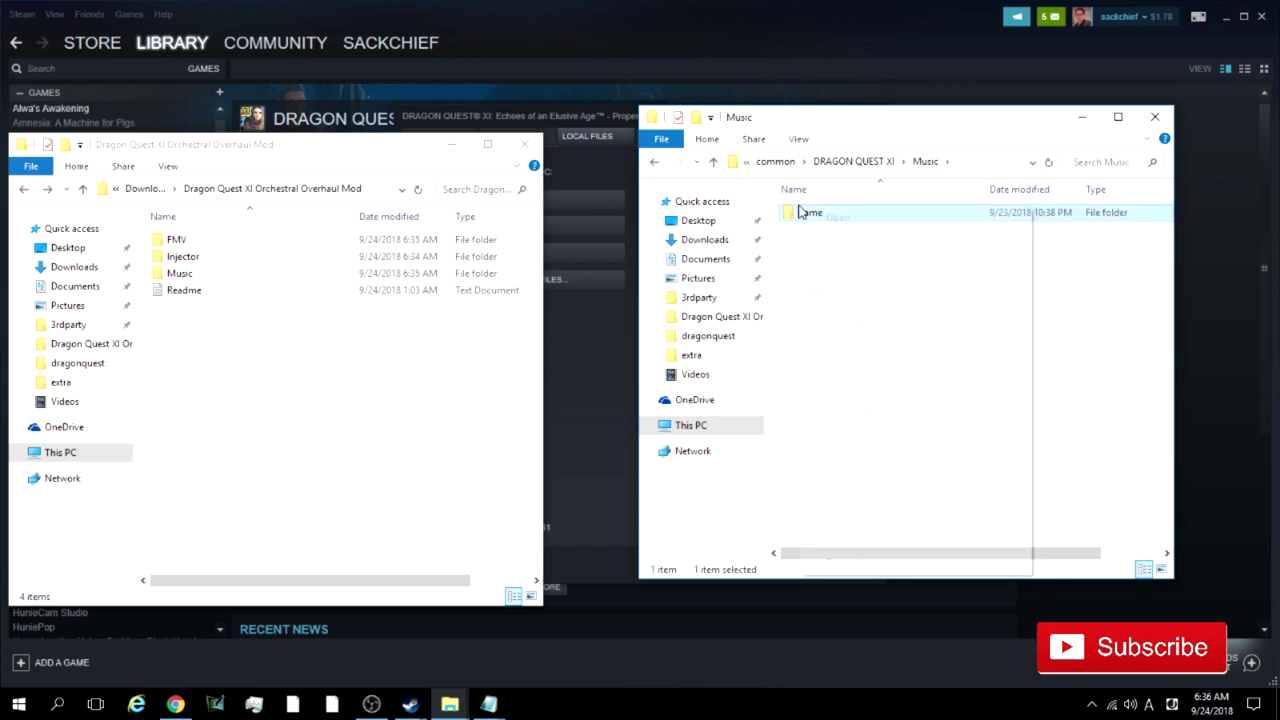
click(858, 460)
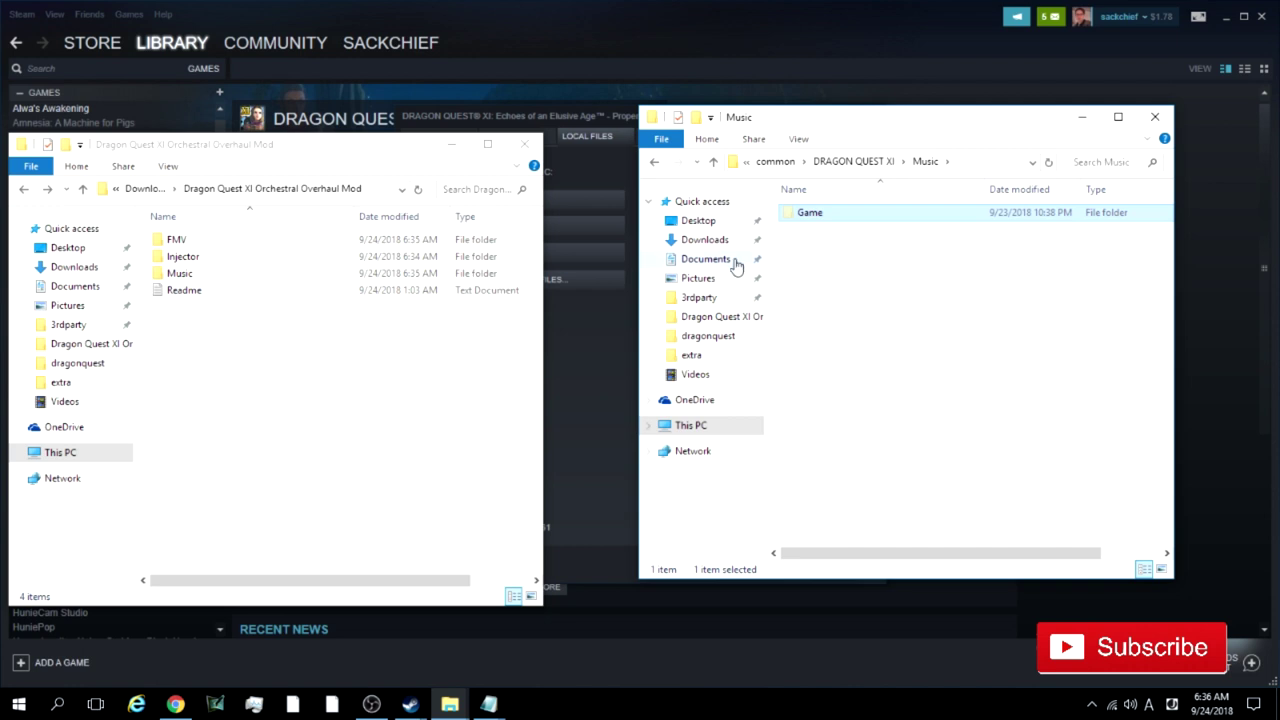
Paste Music's Game folder into DRAGON QUEST XI and close the mod folder window.
click(655, 161)
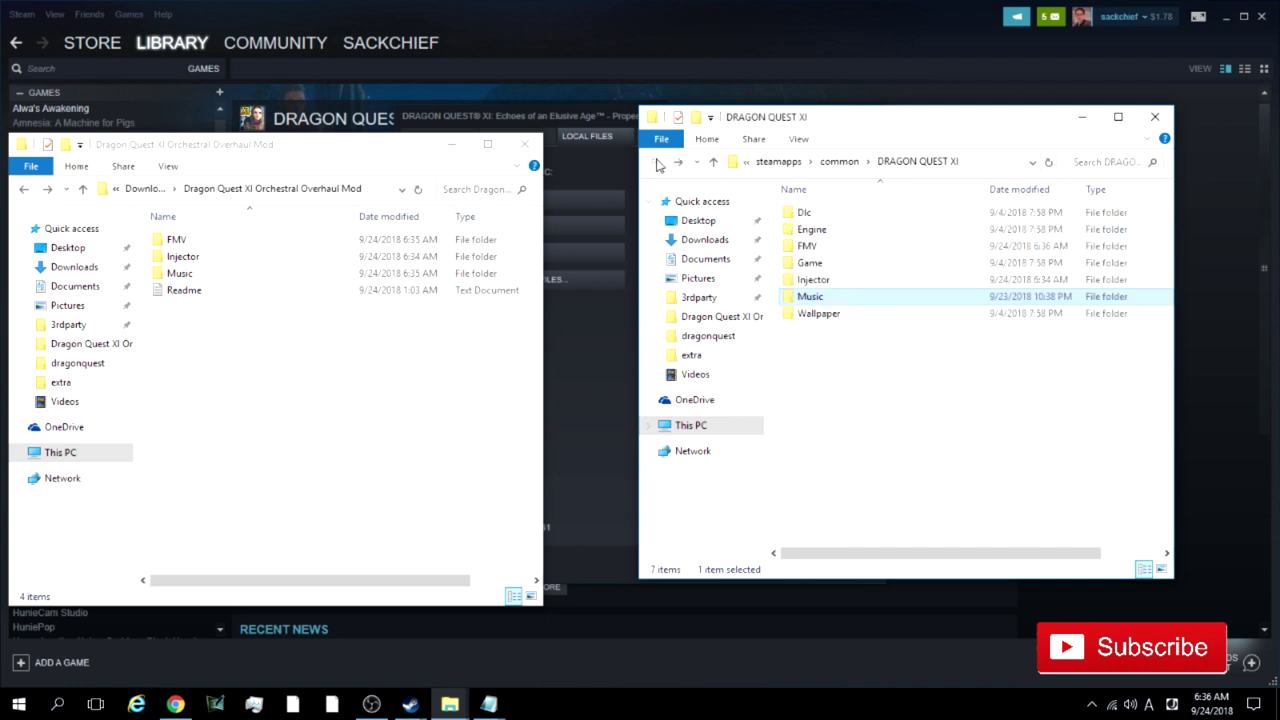
right_click(812, 392)
click(876, 500)
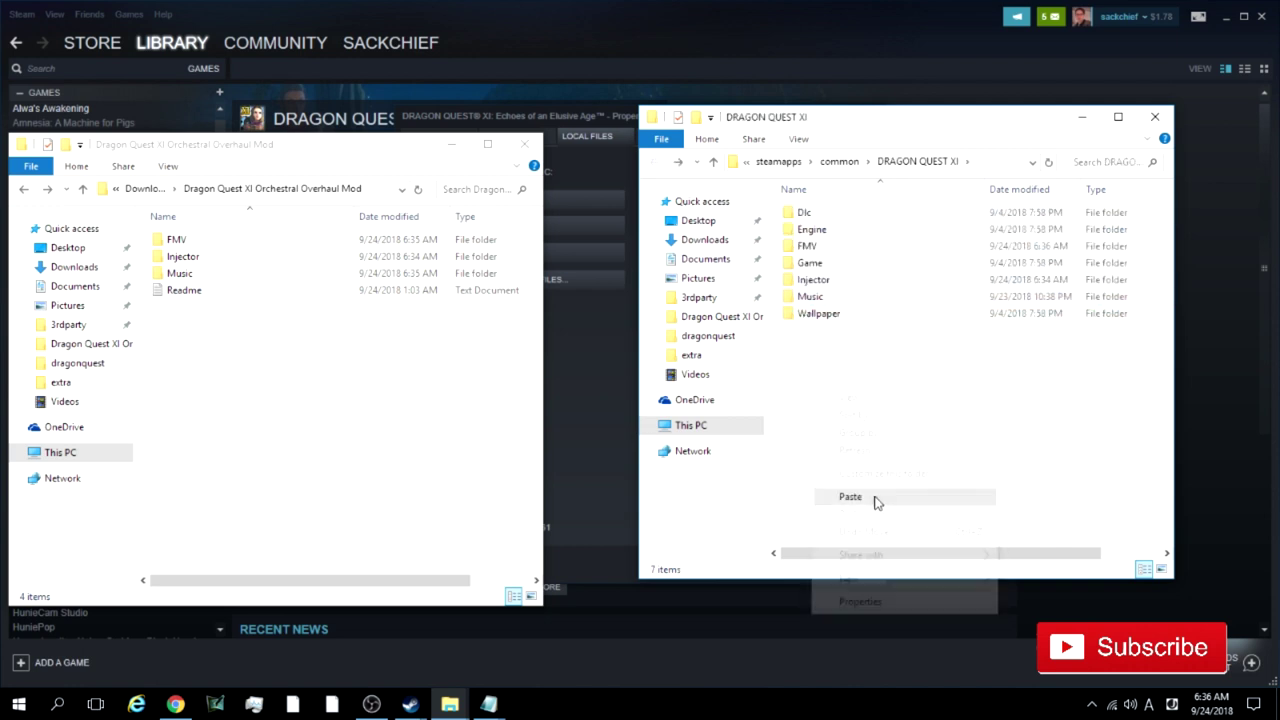
click(524, 144)
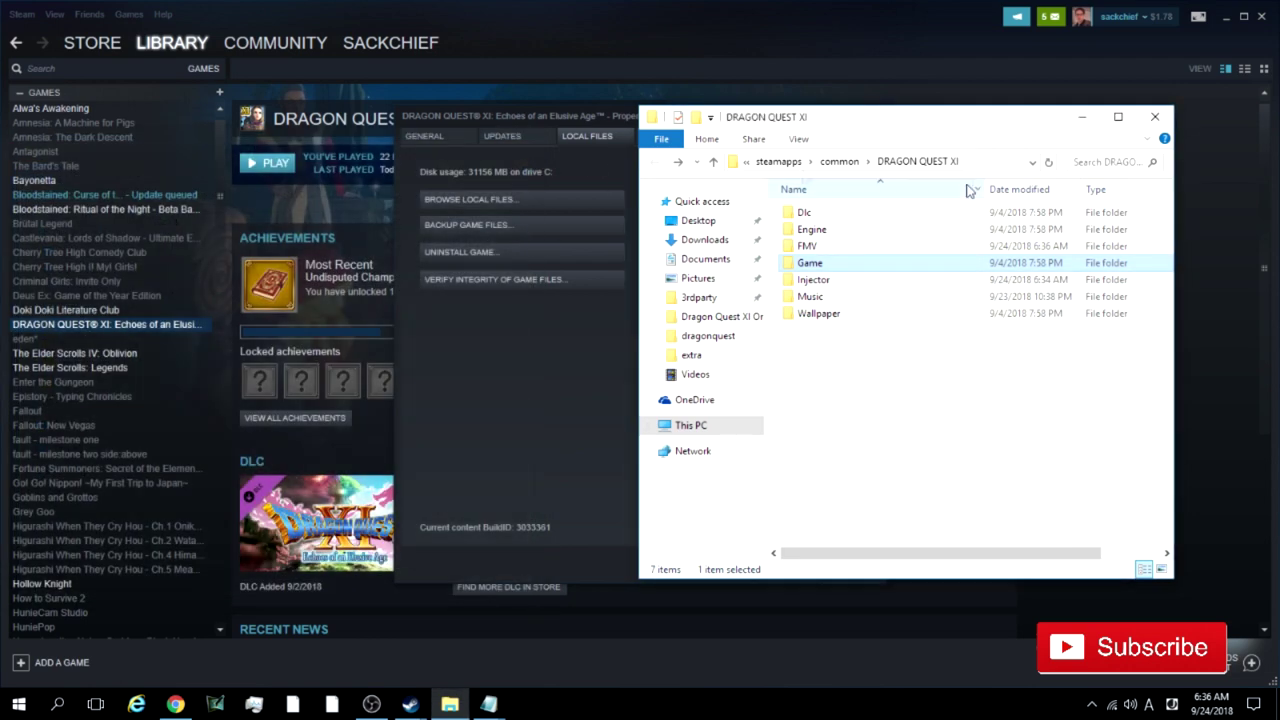
Close the install folder and Properties windows, then launch Dragon Quest XI with PLAY.
click(953, 412)
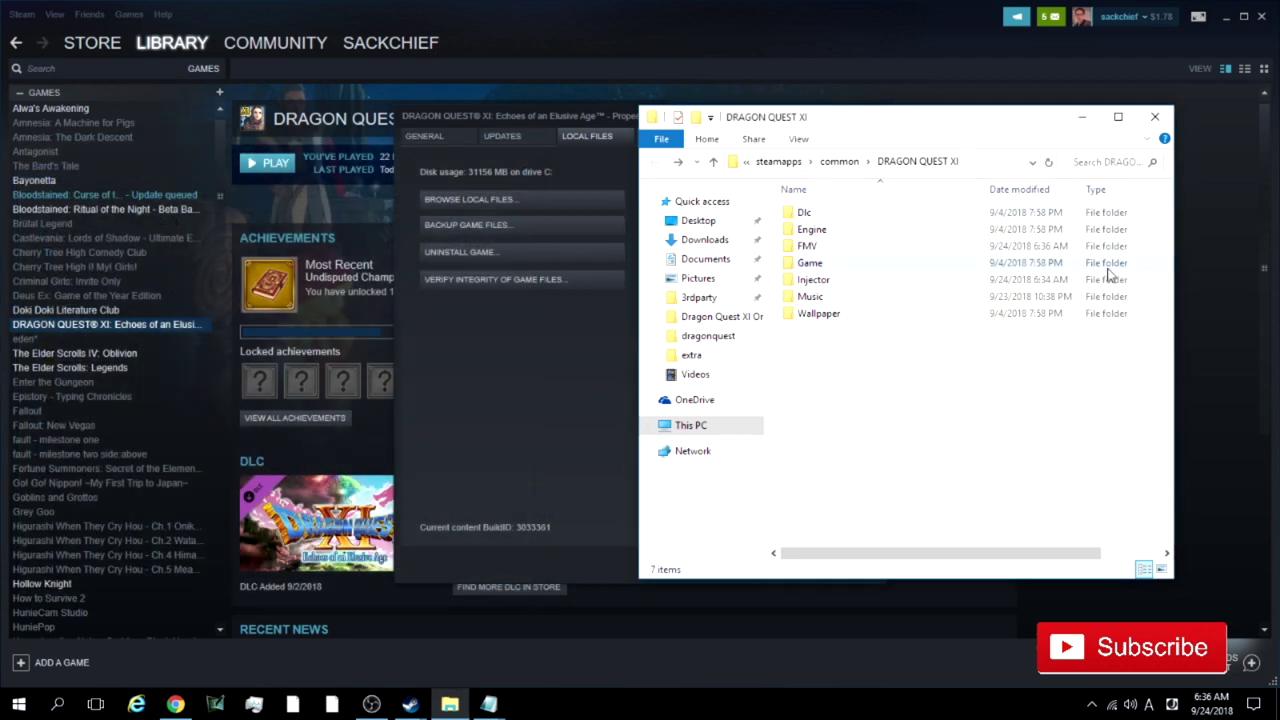
click(1155, 119)
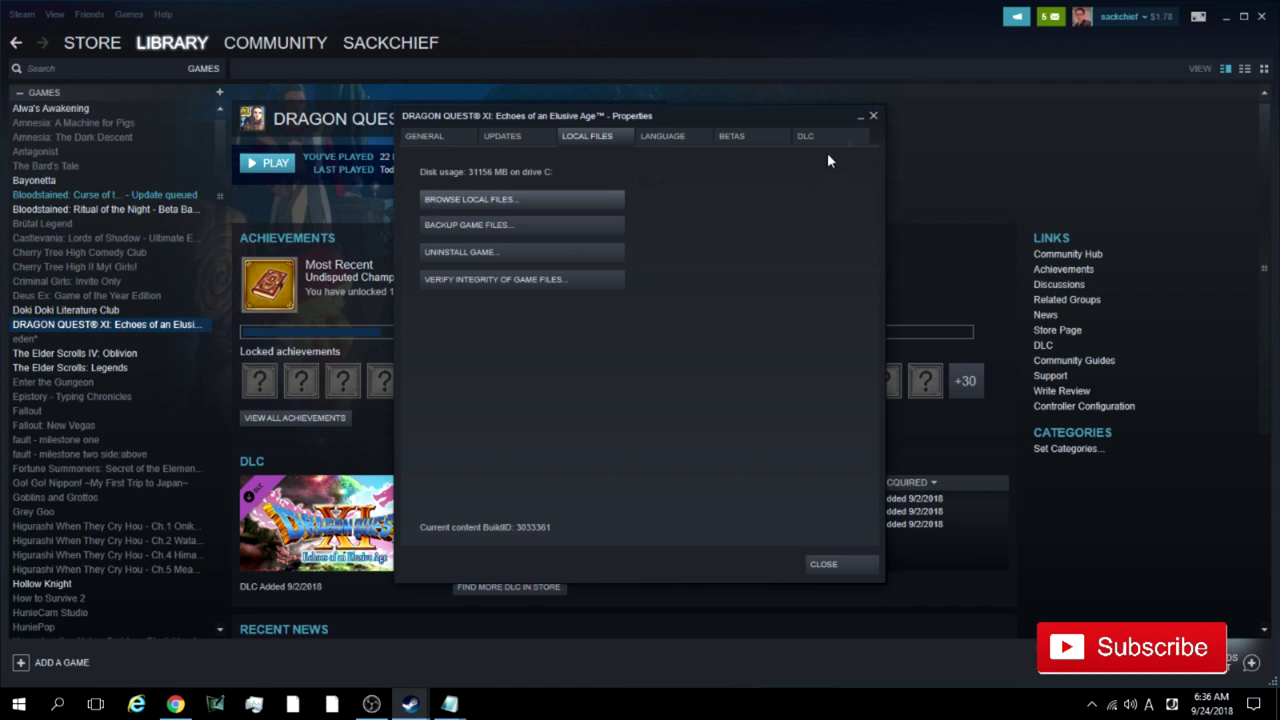
click(873, 117)
click(290, 164)
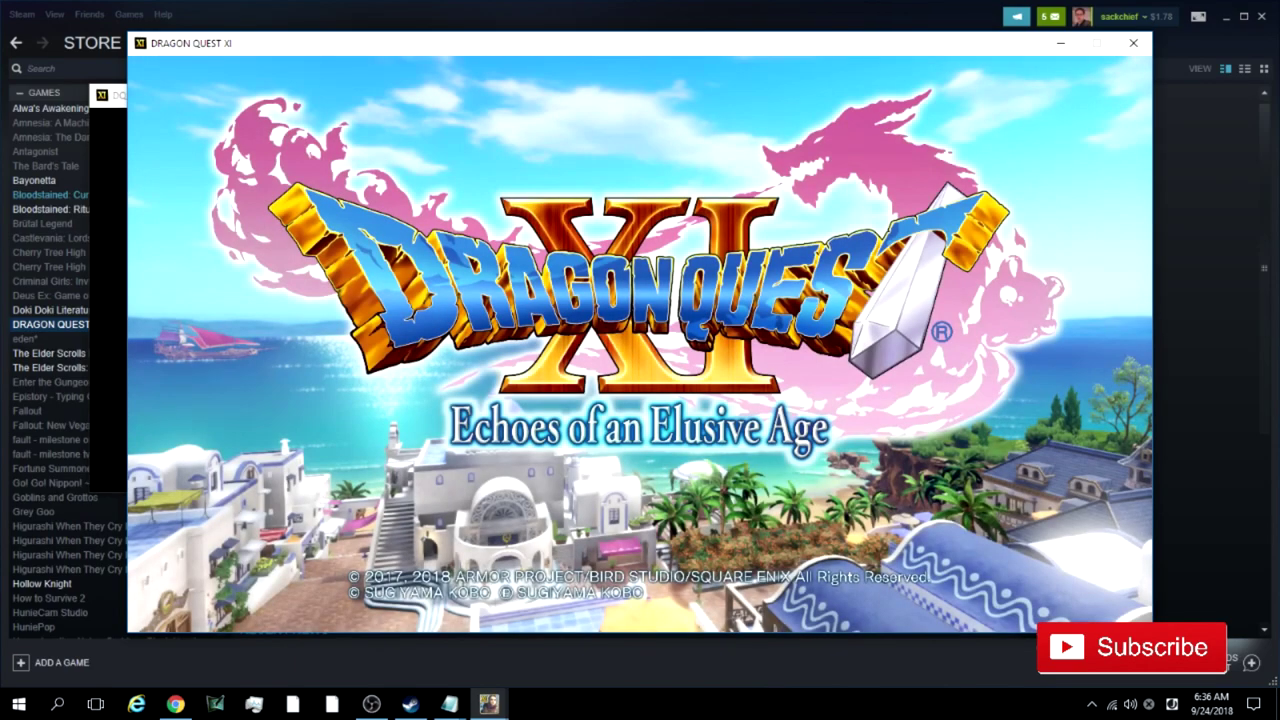
Get past the title screen and load Chief's autosave in Hotto via Continue your adventure.
key(Return)
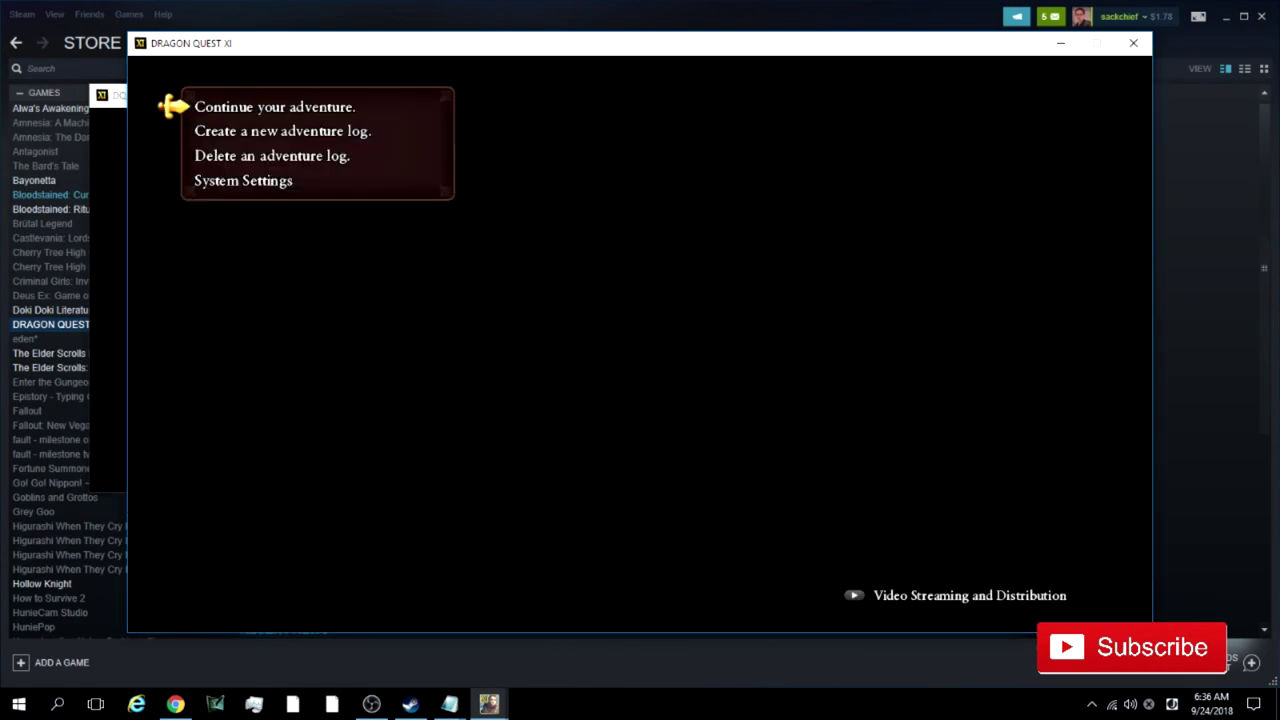
key(Return)
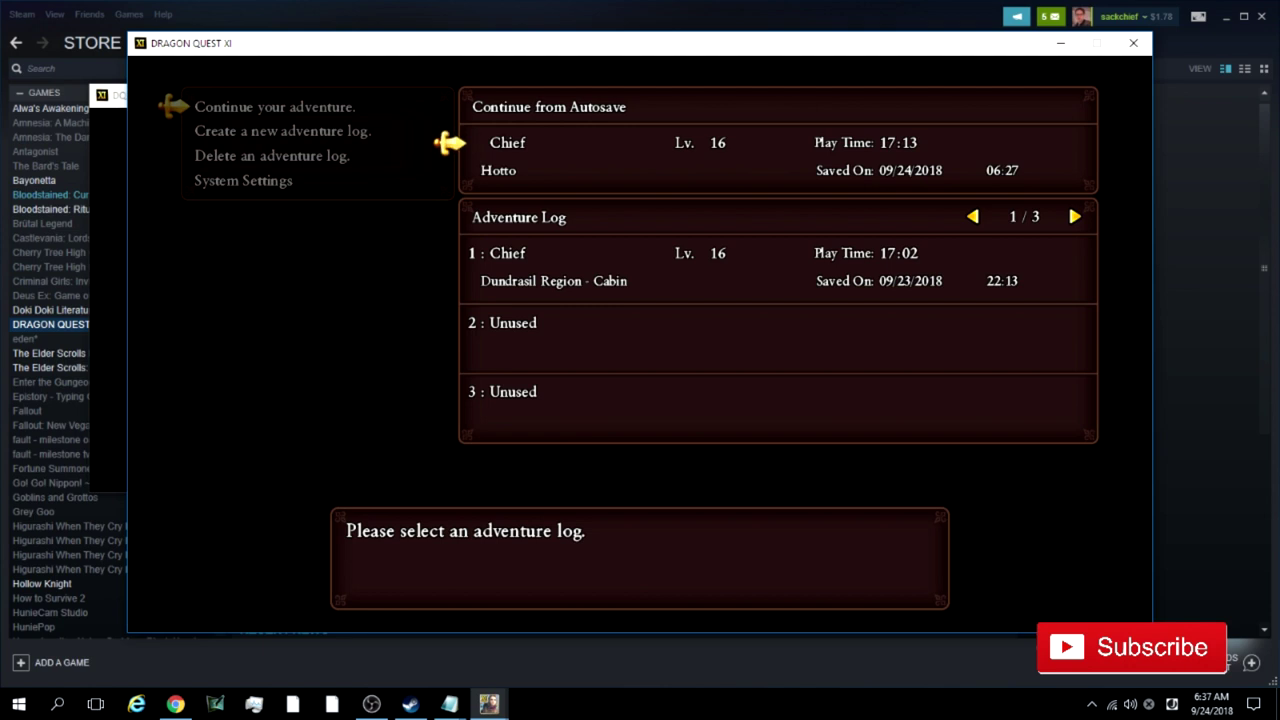
key(Down)
key(Up)
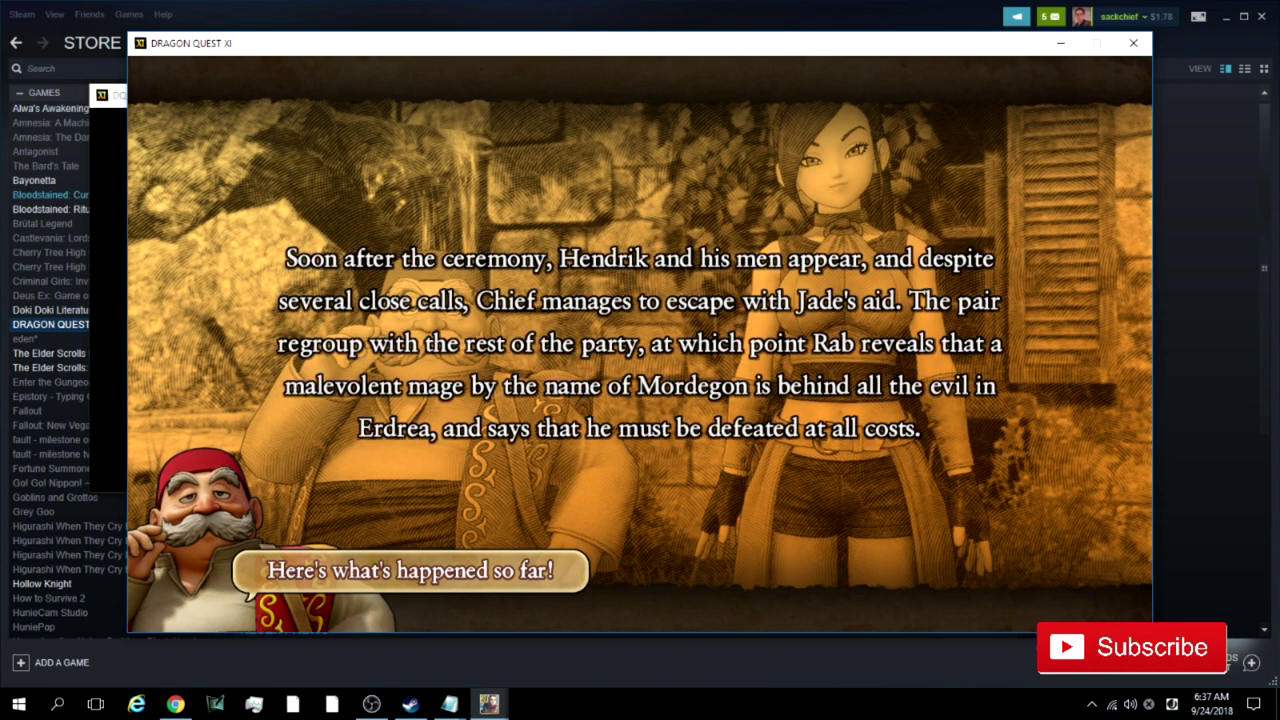
Skip the story recap and run the hero forward toward the Hotto village fence.
key(Return)
key(Return)
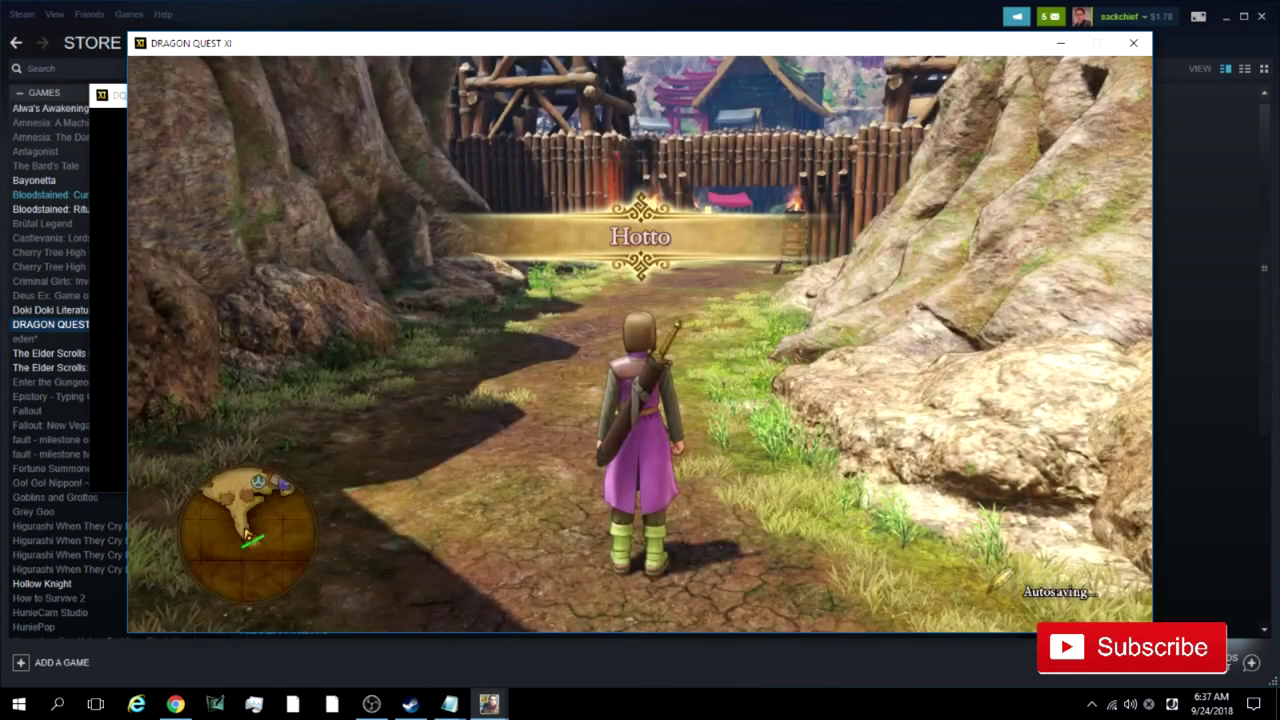
key(w)
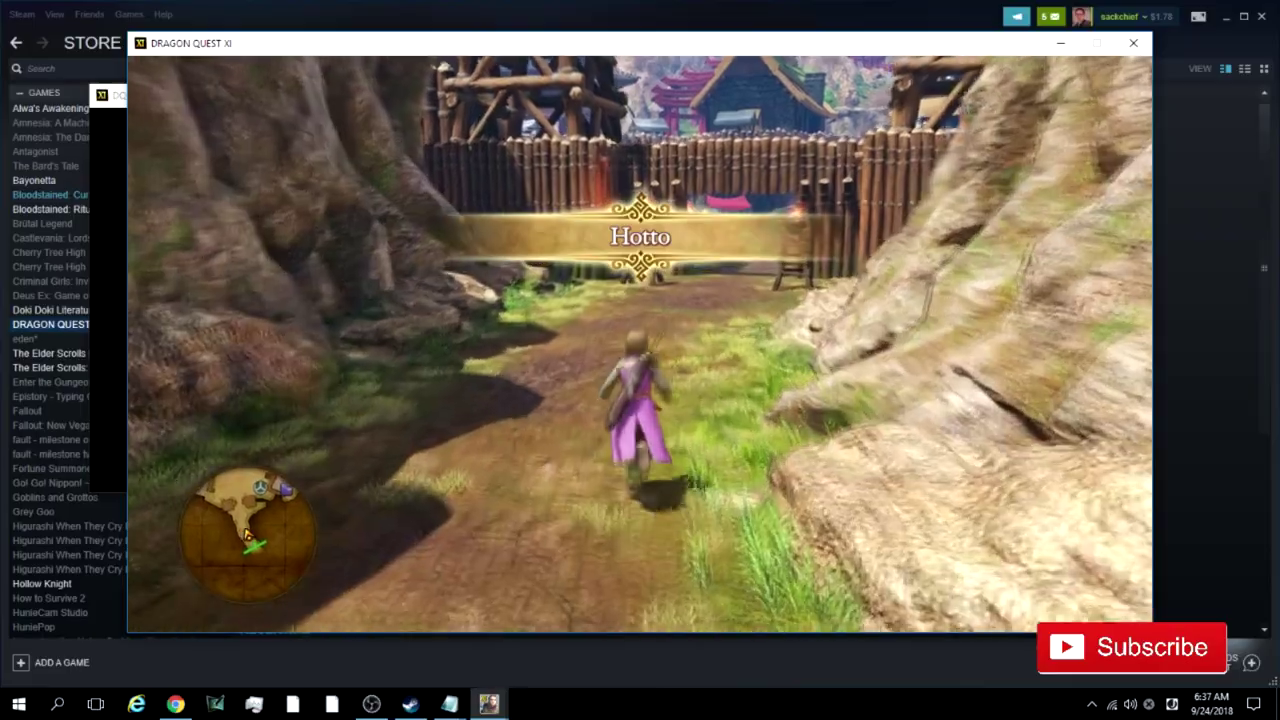